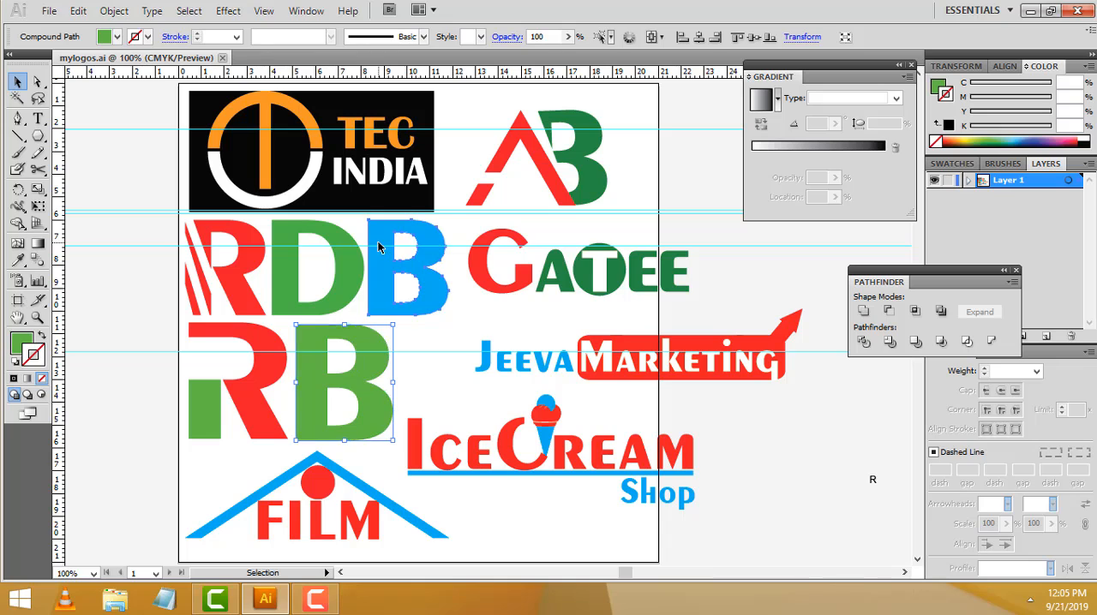
Examine the existing RDB and RB letter logos in mylogos.ai
click(382, 248)
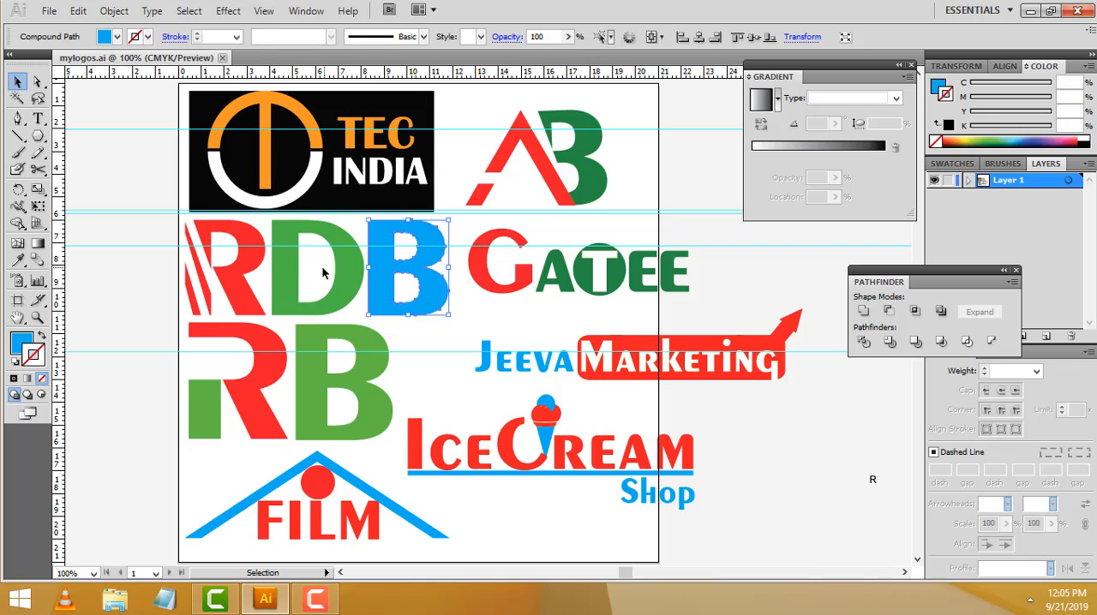
click(228, 274)
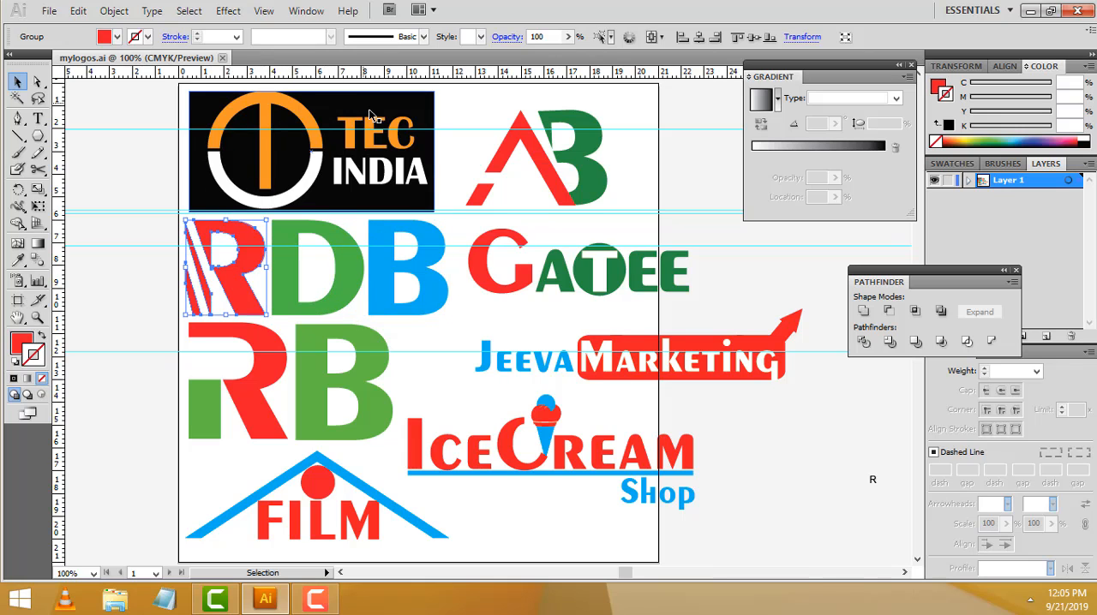
scroll(426, 324, down, 1)
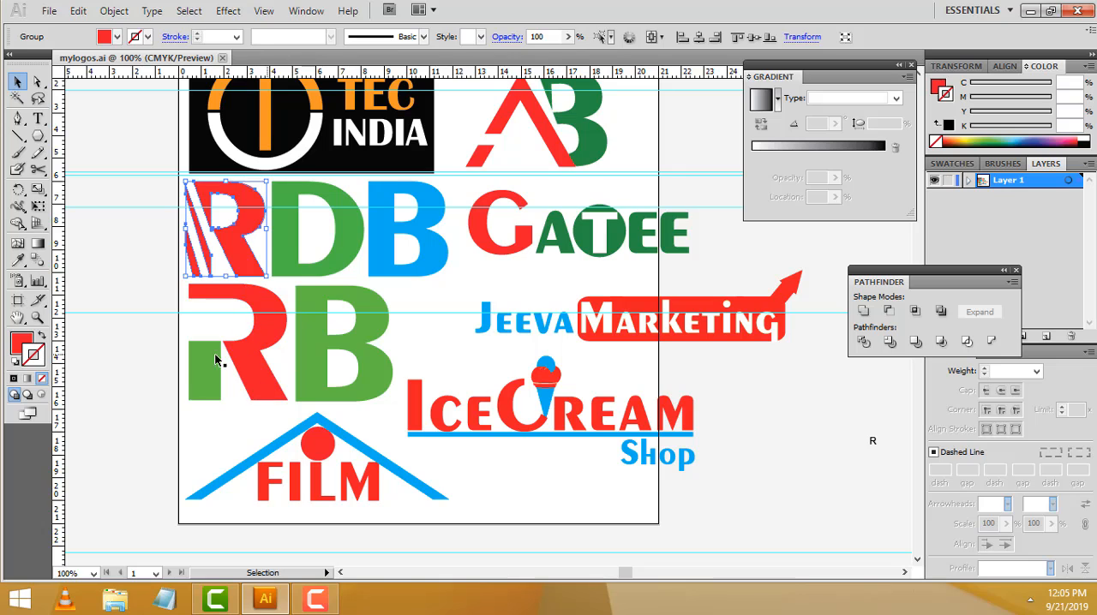
click(318, 357)
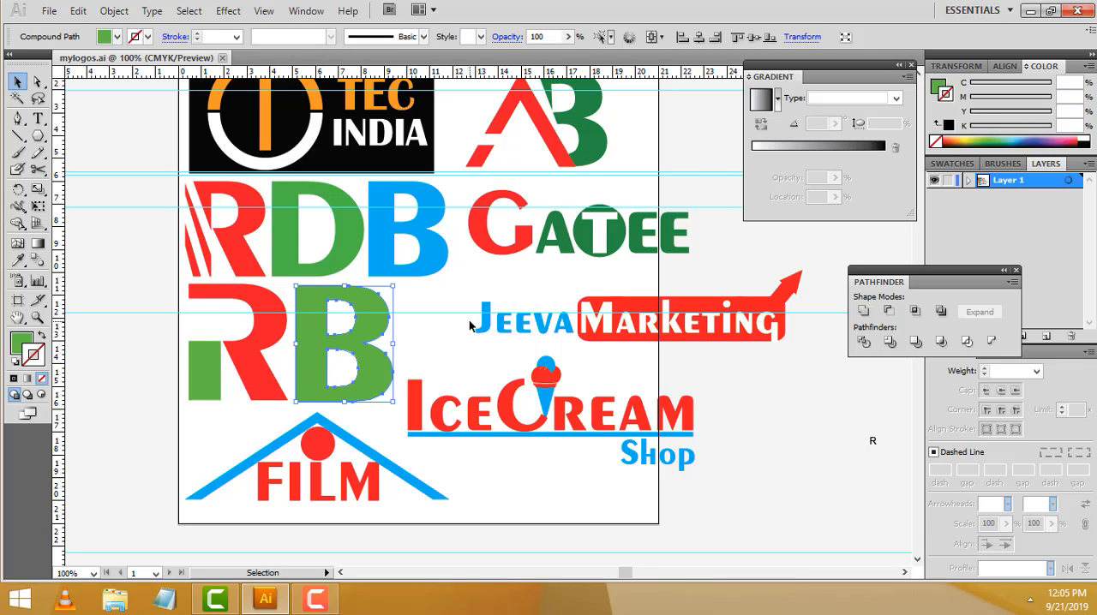
scroll(431, 279, up, 1)
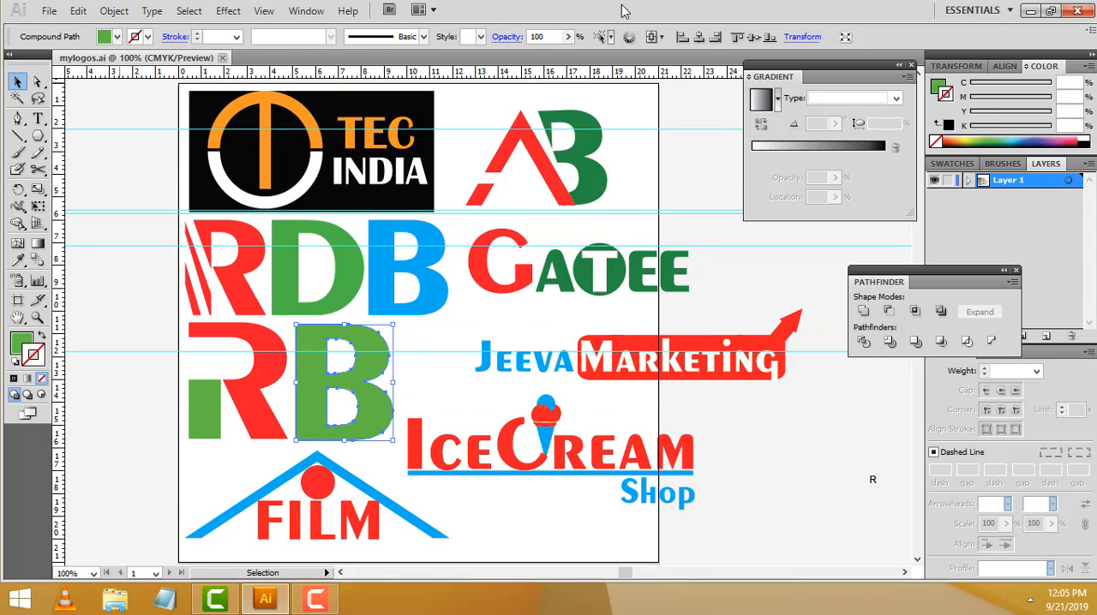
Start a new document and set its width to 21 cm and its height to 21 cm
click(49, 10)
click(57, 30)
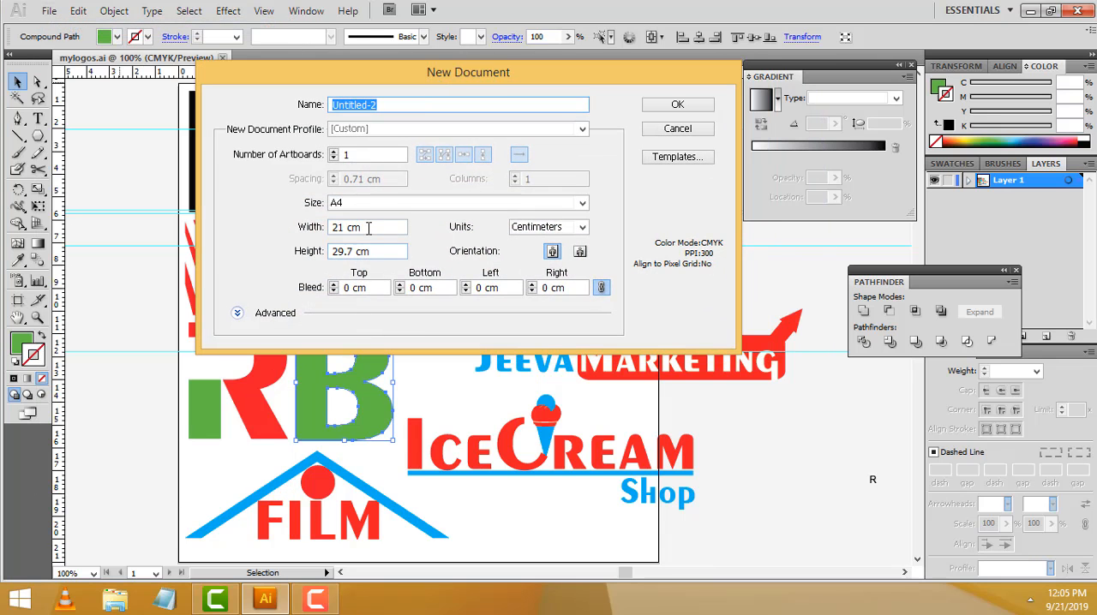
drag(390, 226, 331, 208)
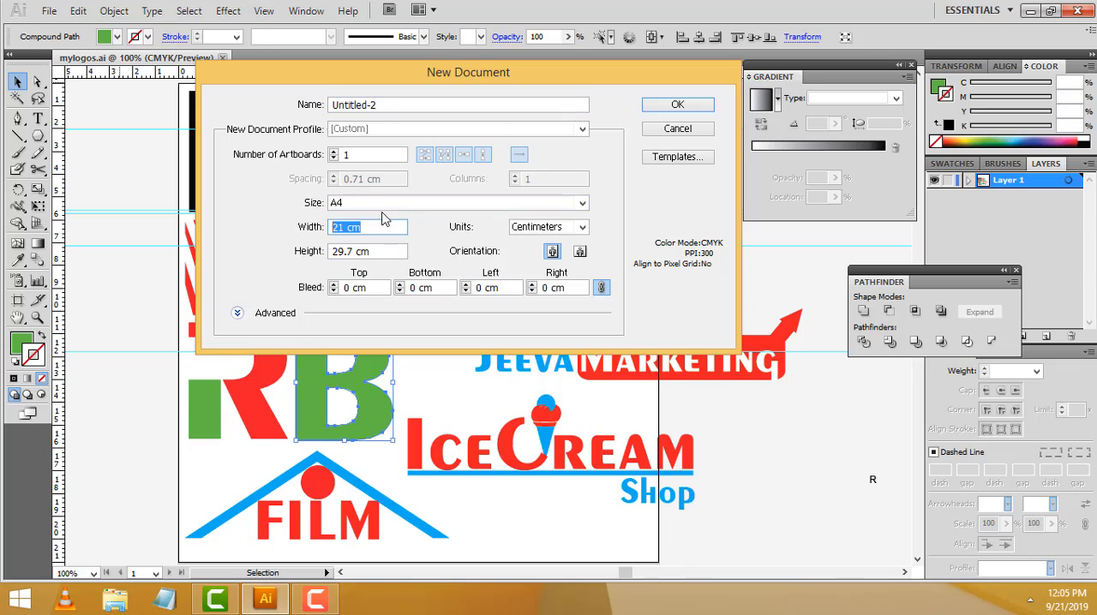
text(21 cm)
key(Tab)
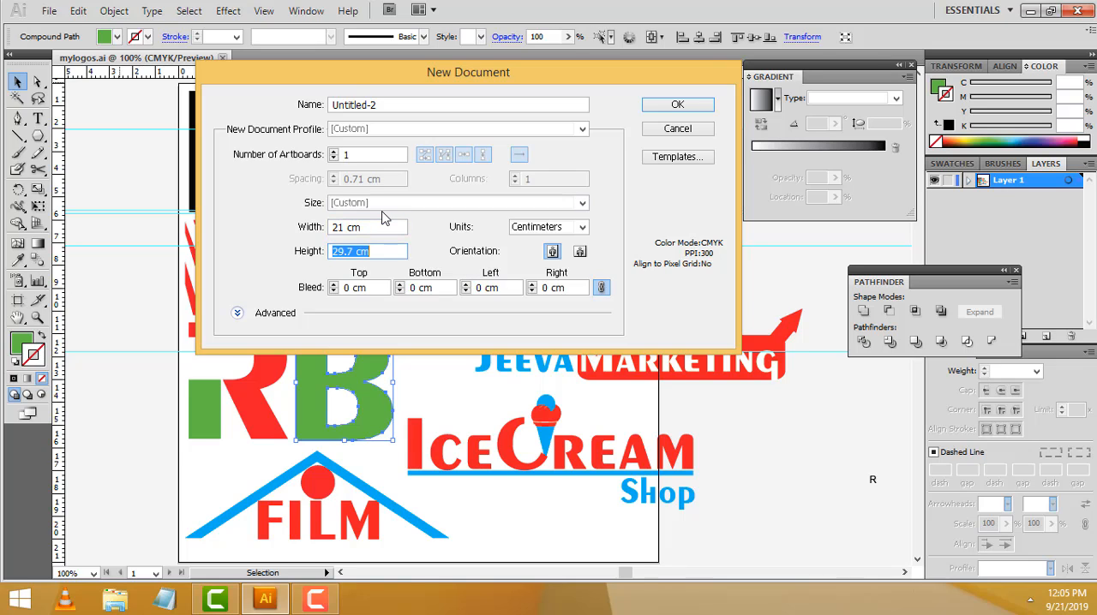
text(1 cm)
key(Tab)
Keep the units in centimeters and a single artboard, and create the document
click(576, 227)
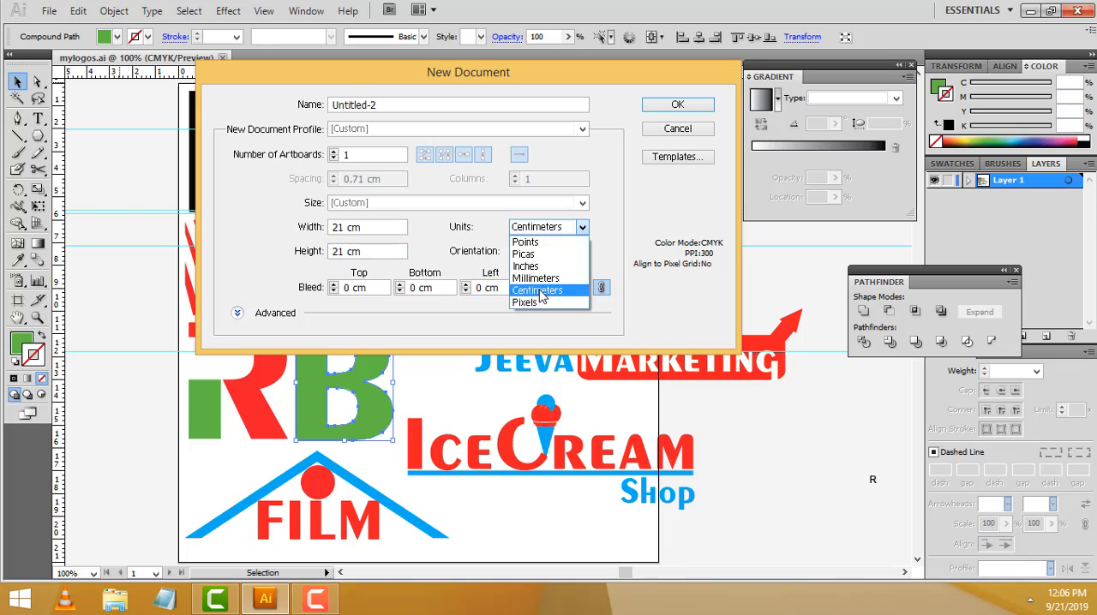
click(540, 291)
double_click(346, 154)
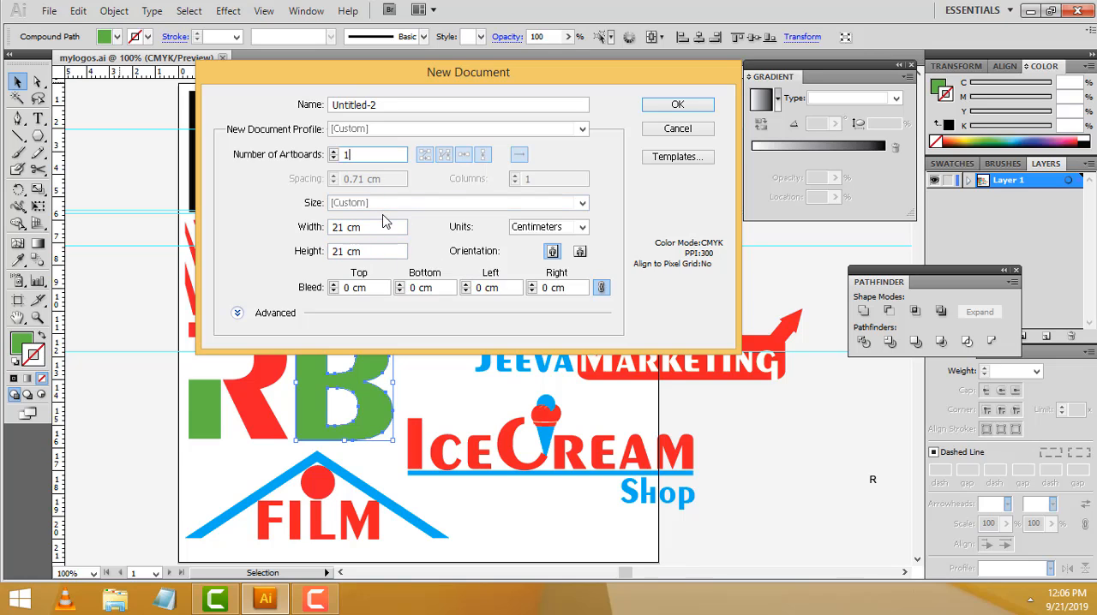
click(334, 228)
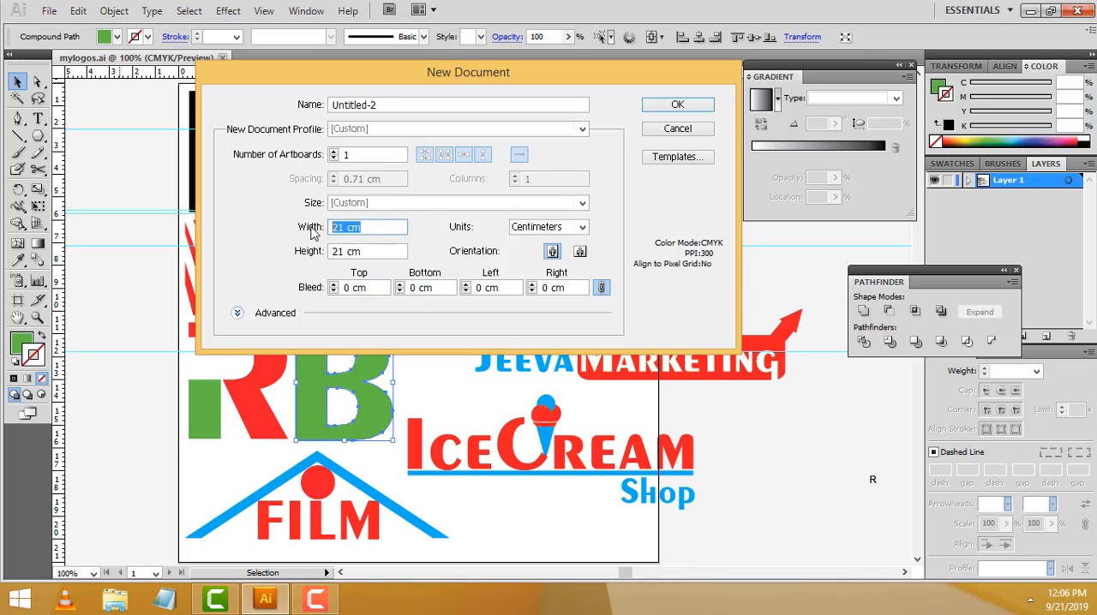
drag(363, 255, 322, 252)
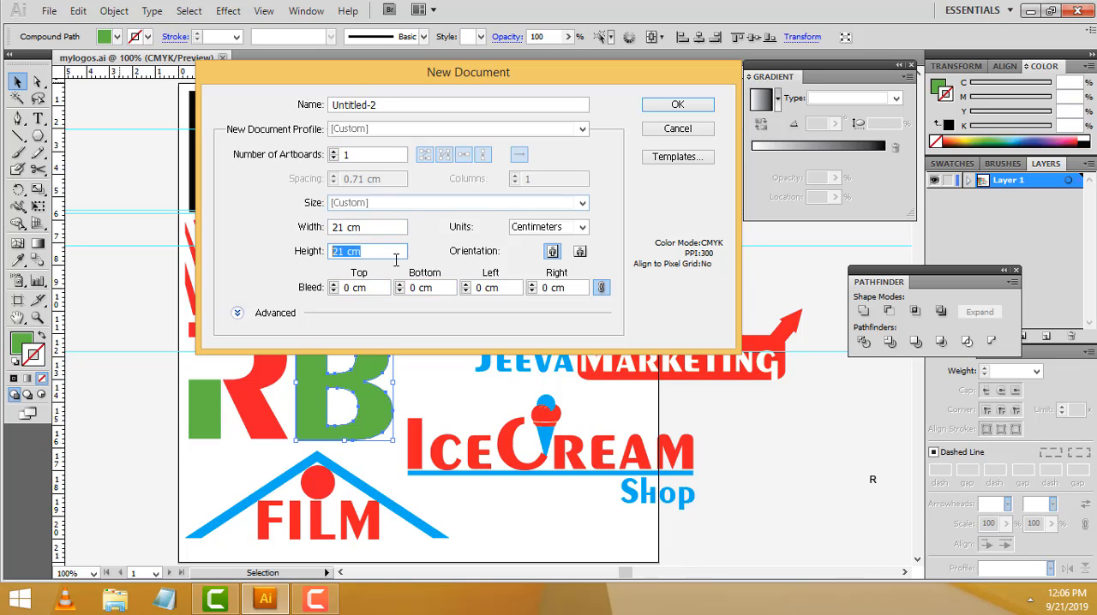
double_click(388, 228)
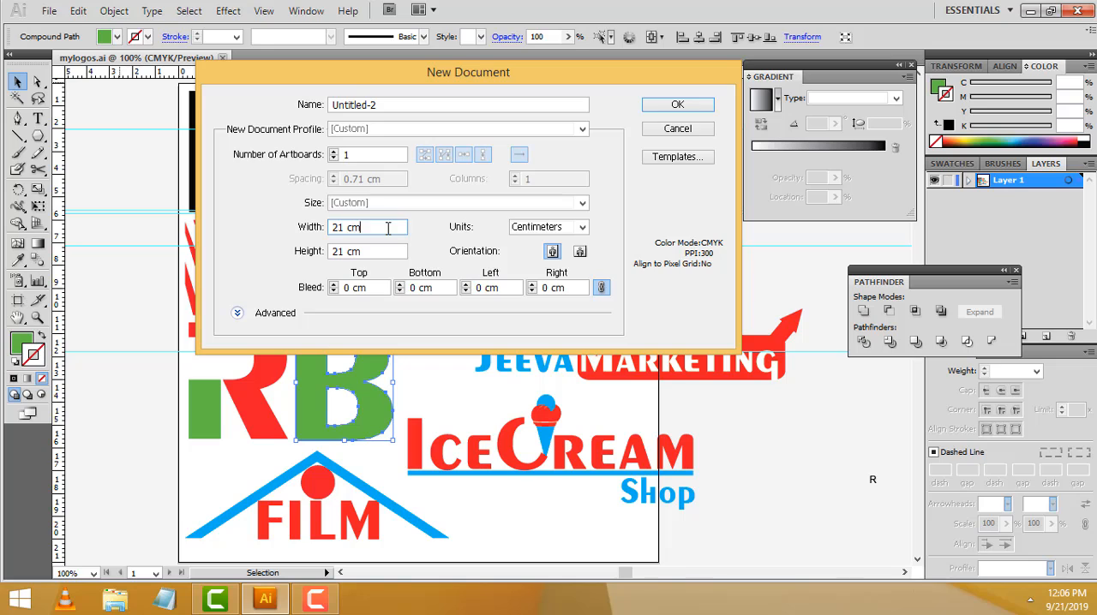
double_click(387, 228)
click(383, 248)
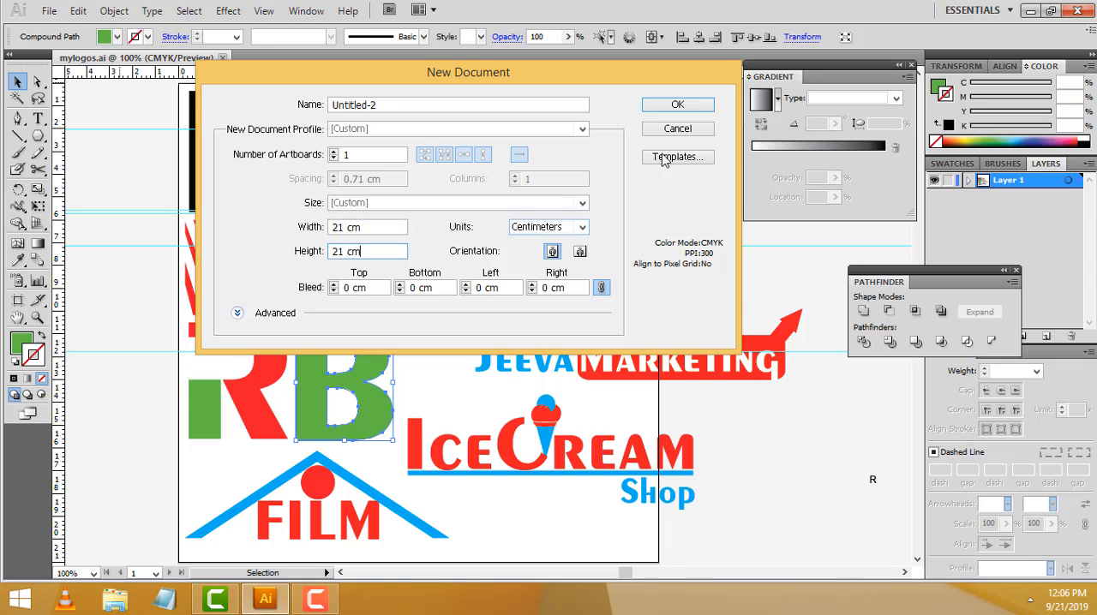
click(676, 106)
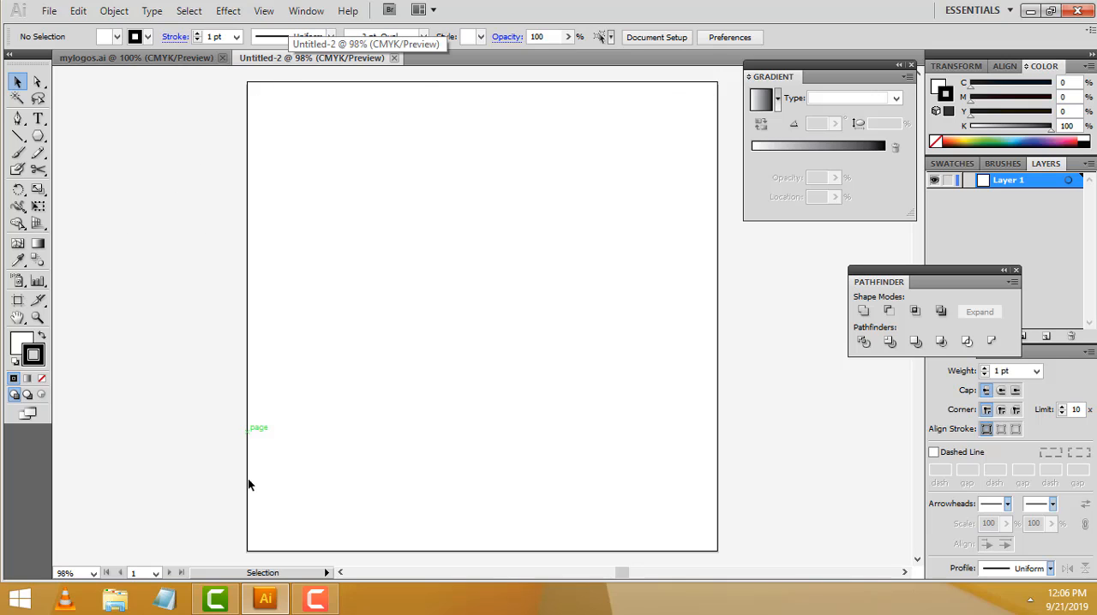
Review the logos in mylogos.ai once more and return to the new blank document
scroll(341, 299, up, 1)
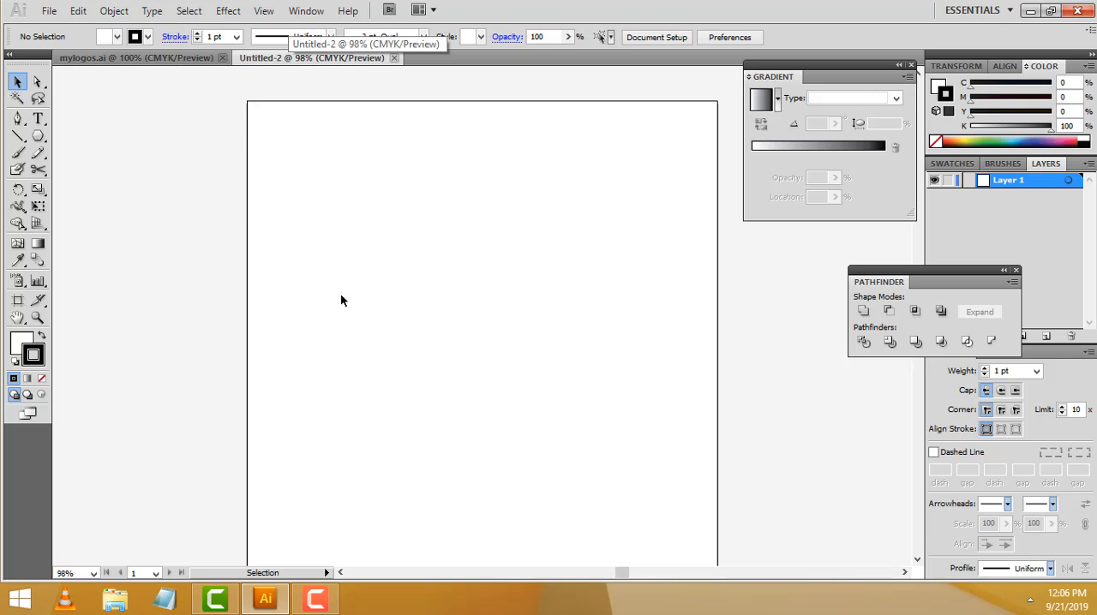
click(159, 58)
click(312, 381)
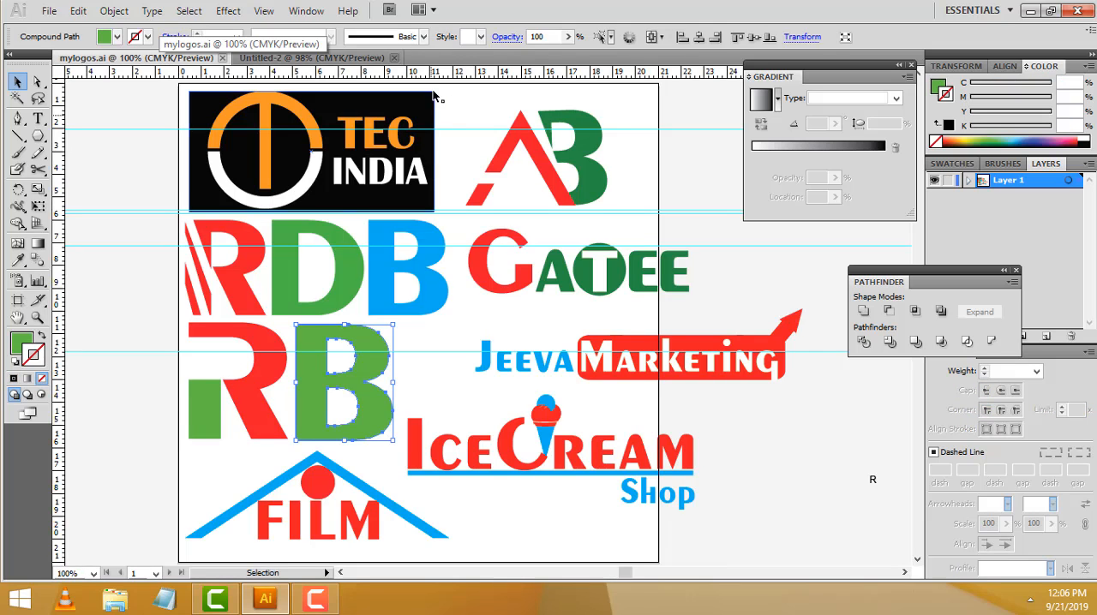
click(347, 60)
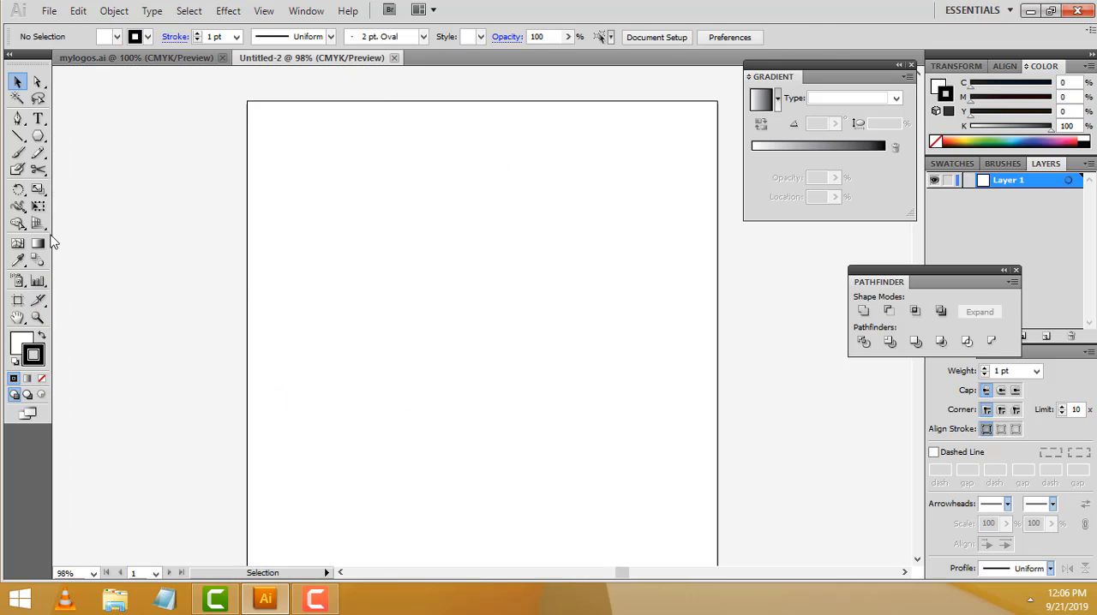
Place a text insertion point on the artboard and set the font size to 125 pt
click(38, 118)
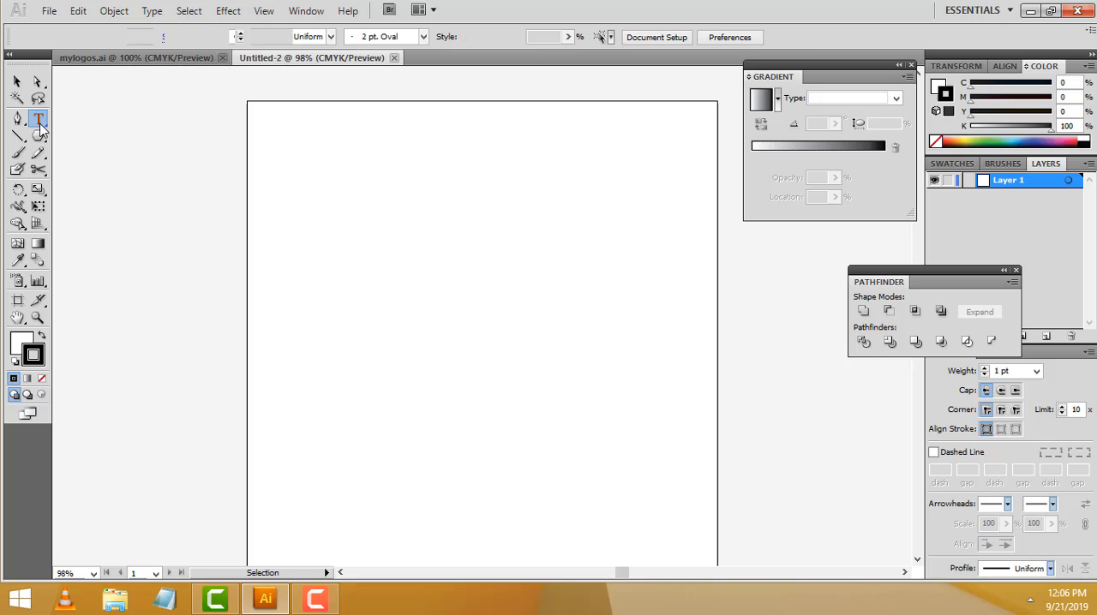
click(417, 363)
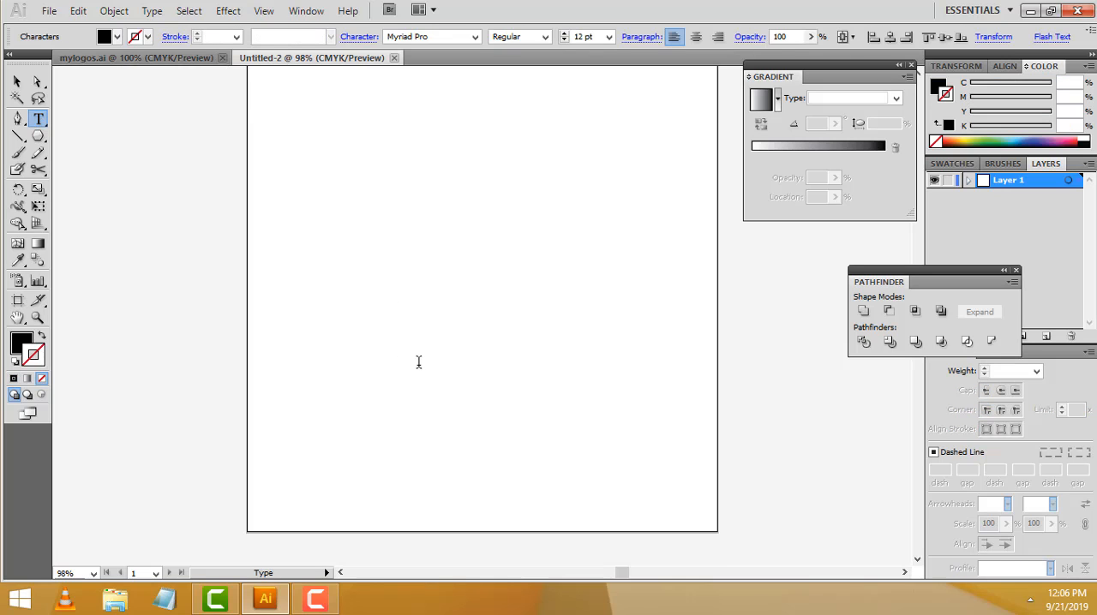
click(608, 37)
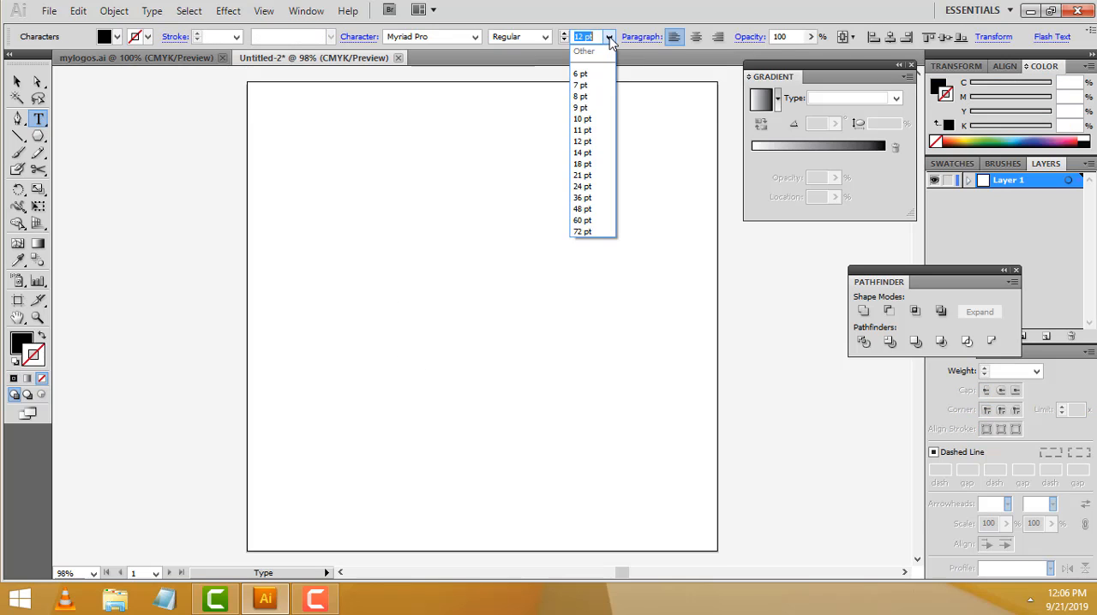
click(609, 37)
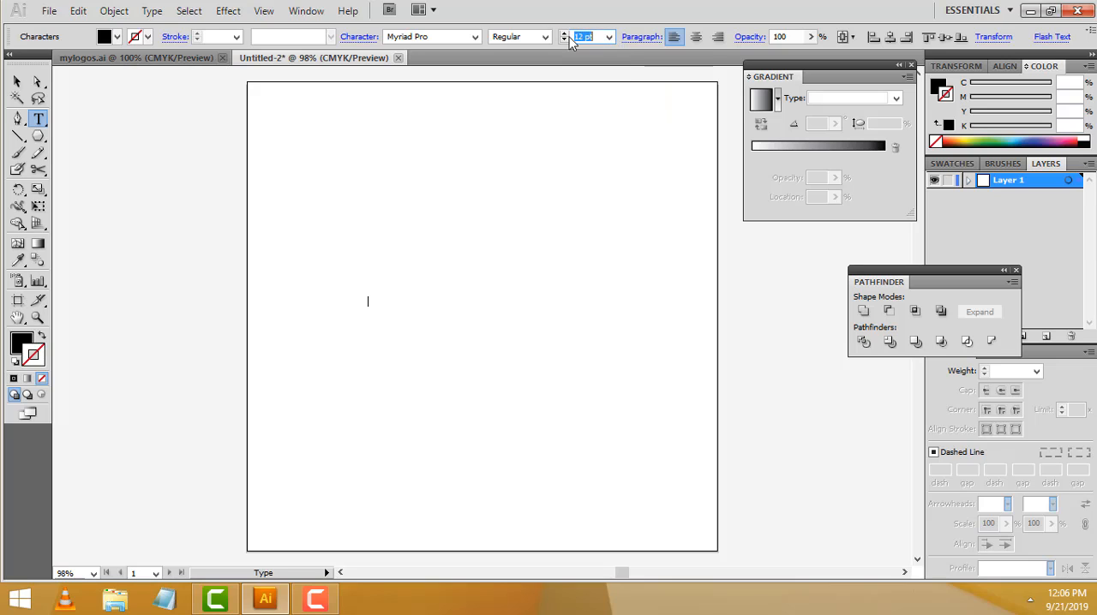
text(125)
key(Return)
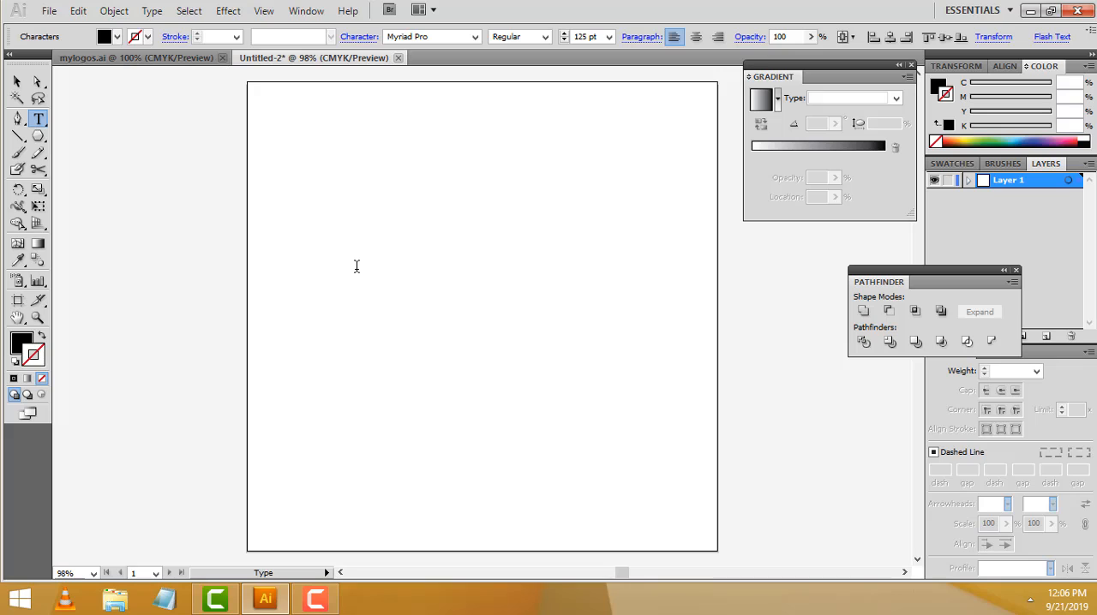
Enter the lowercase letters rm as the text on the artboard
click(358, 268)
text(r)
key(BackSpace)
text(RB)
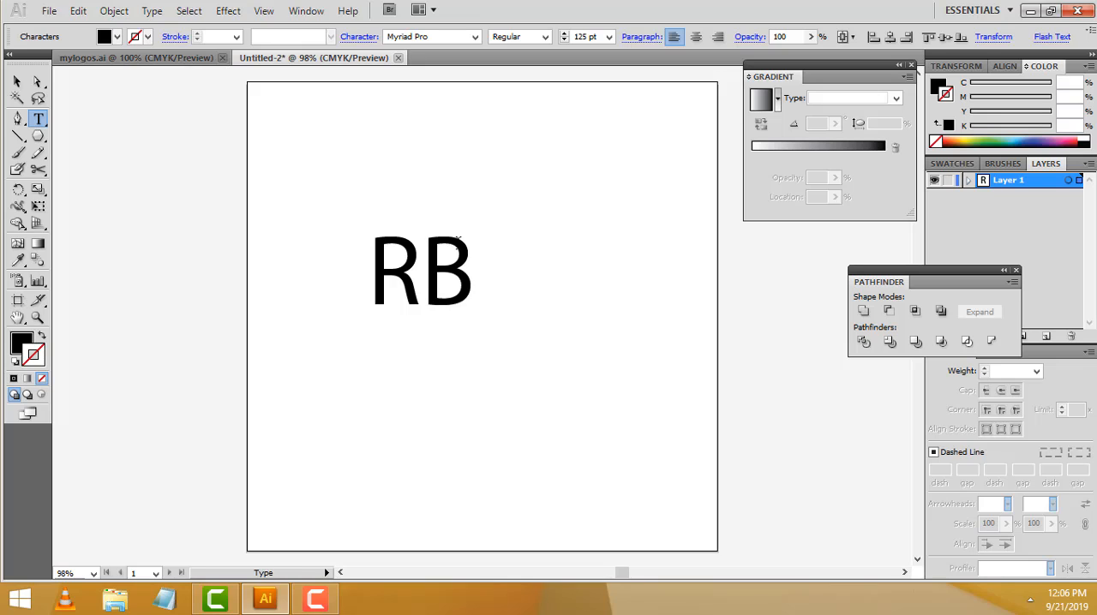
key(BackSpace)
key(BackSpace)
text(rm)
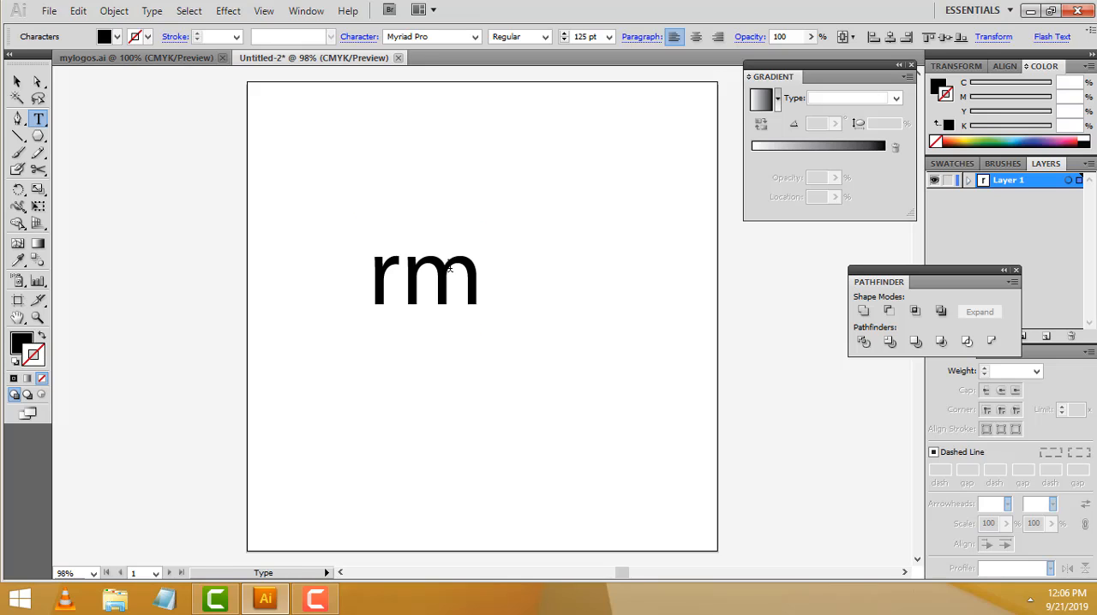
Change the case of the rm text to uppercase and shift it slightly to the right
click(16, 81)
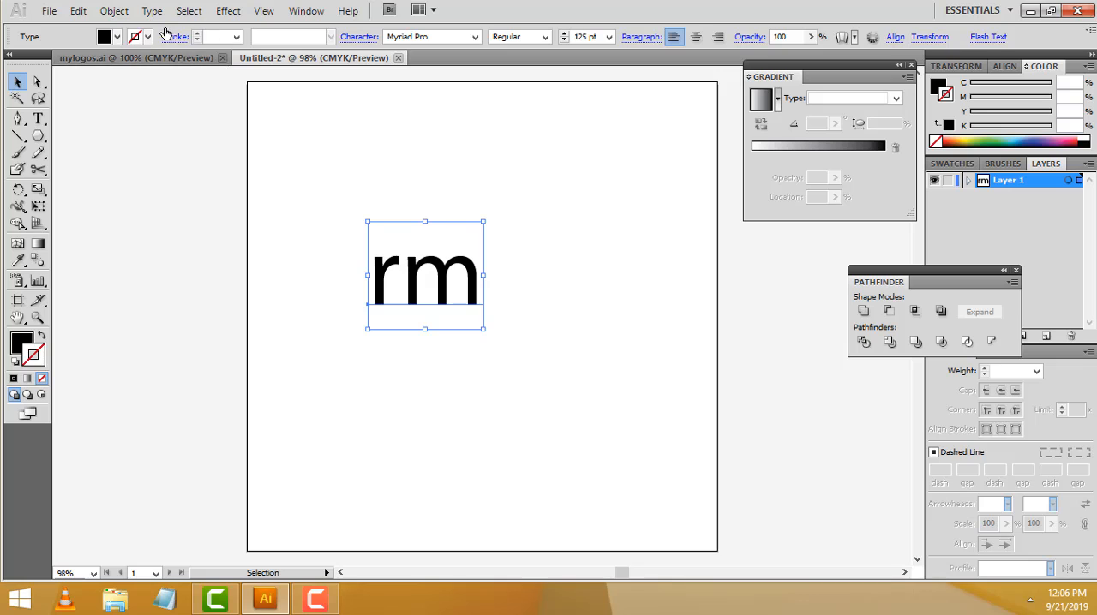
click(155, 14)
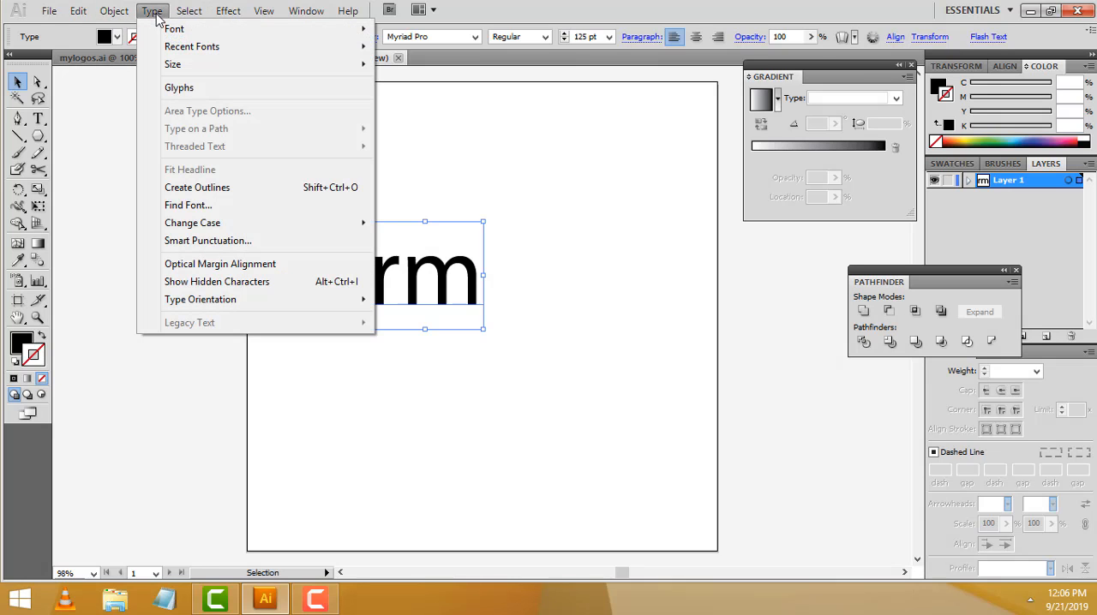
mouse_move(245, 226)
click(403, 224)
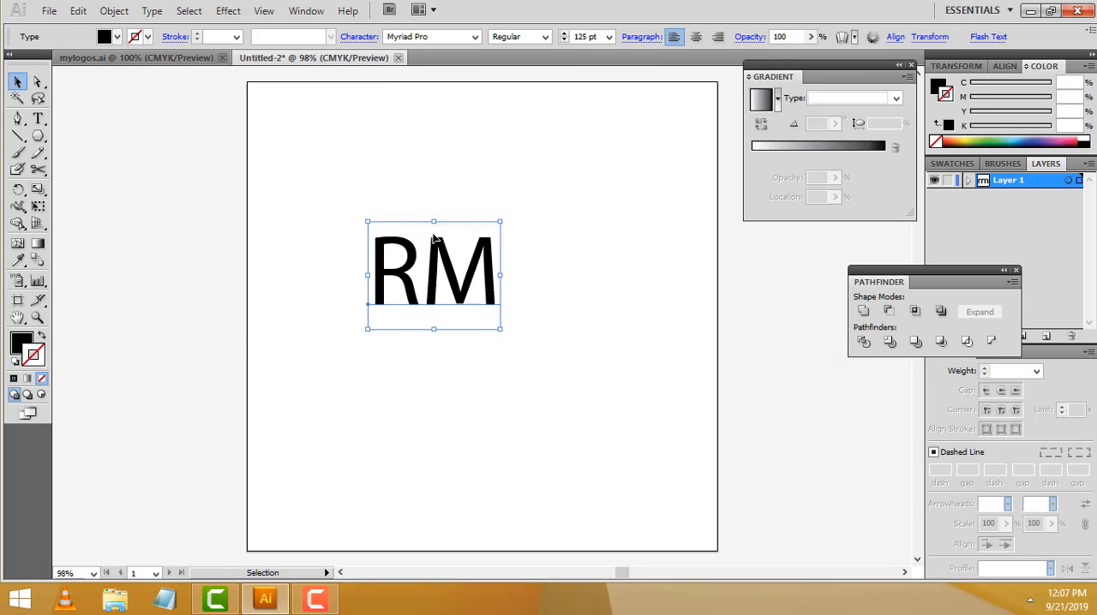
drag(452, 284, 460, 281)
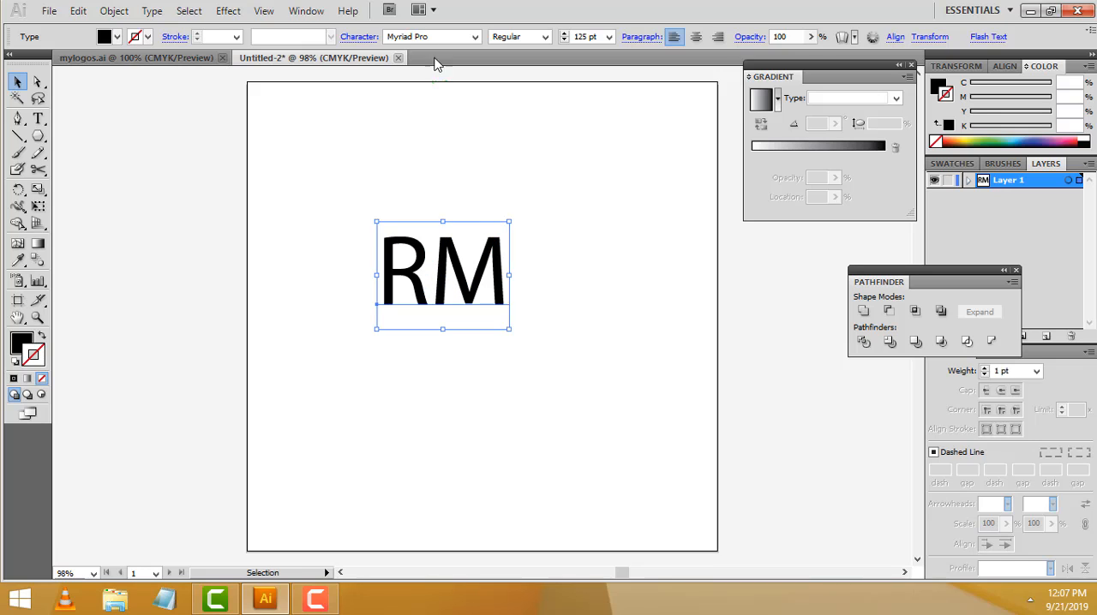
Set the font of the RM text to Exotc350 Bd BT Bold
click(473, 38)
scroll(464, 90, down, 1)
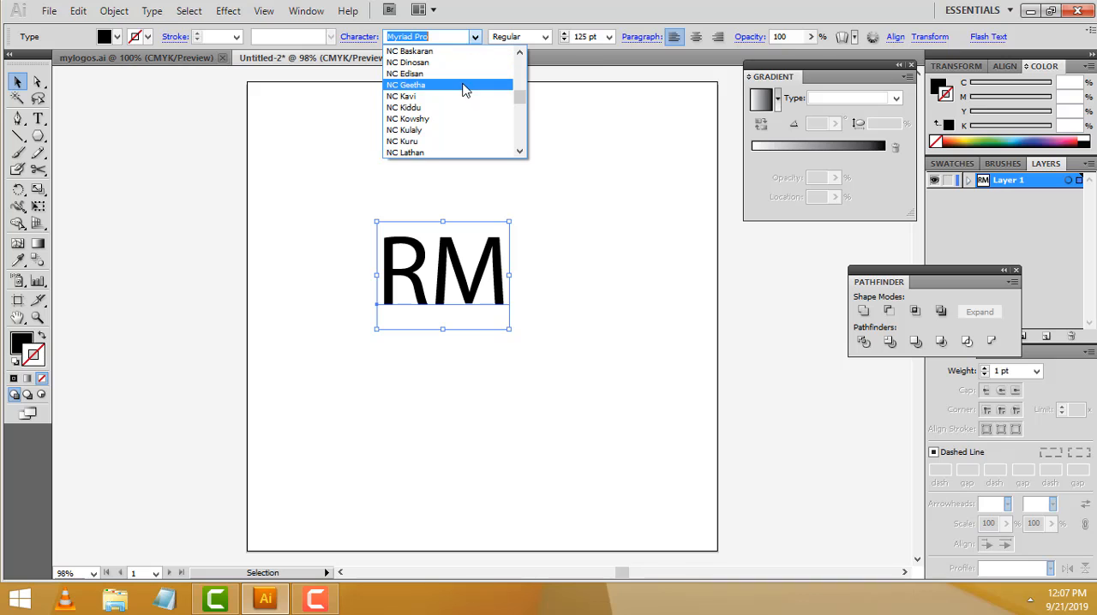
scroll(464, 90, up, 15)
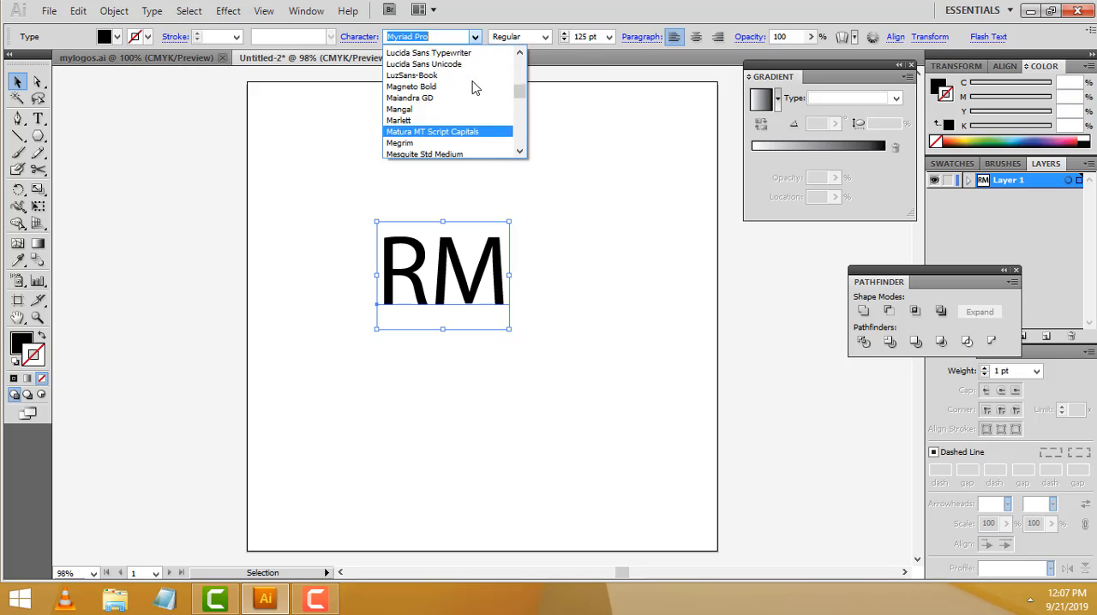
scroll(481, 91, up, 20)
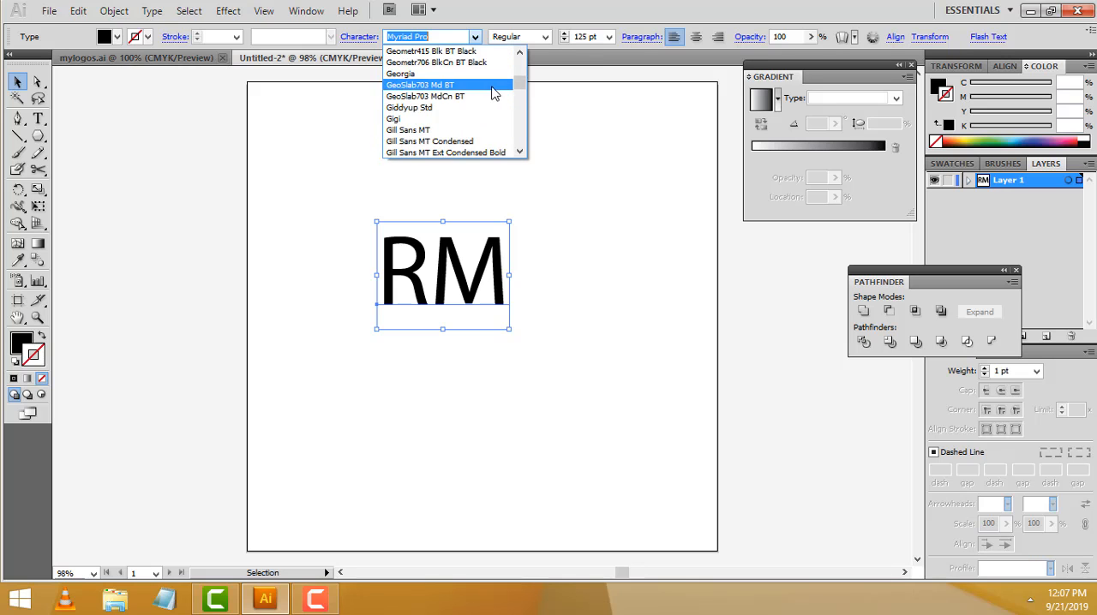
scroll(494, 92, up, 5)
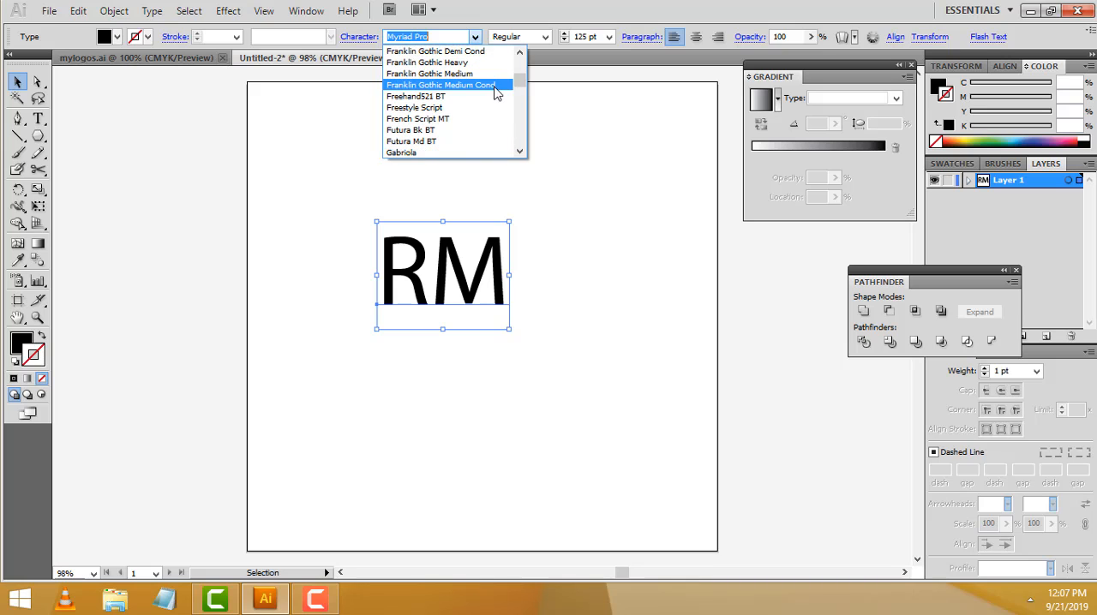
scroll(490, 93, up, 1)
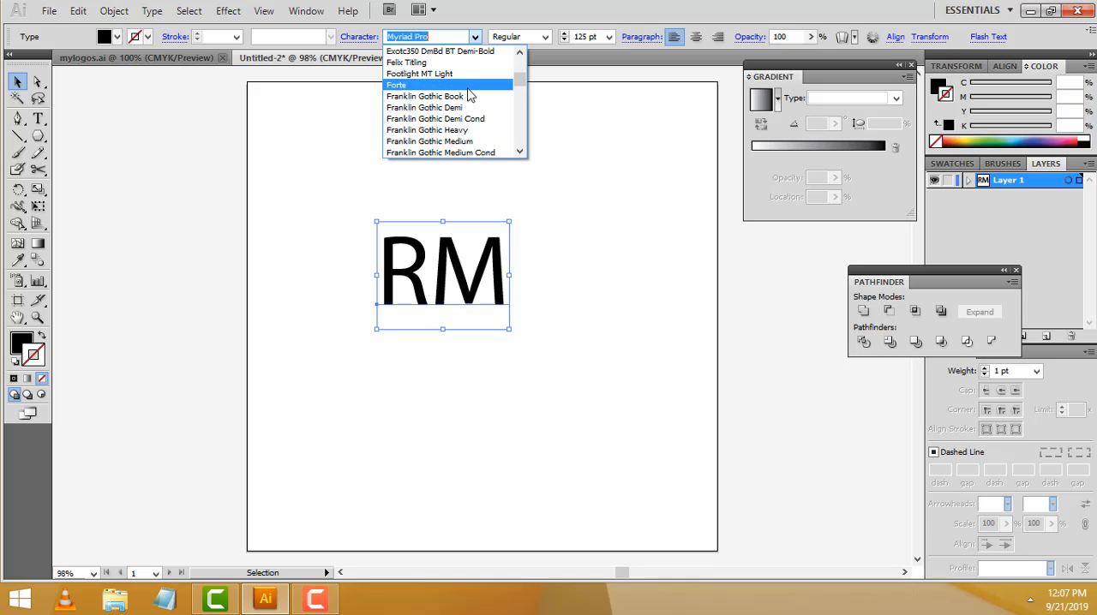
scroll(471, 98, up, 3)
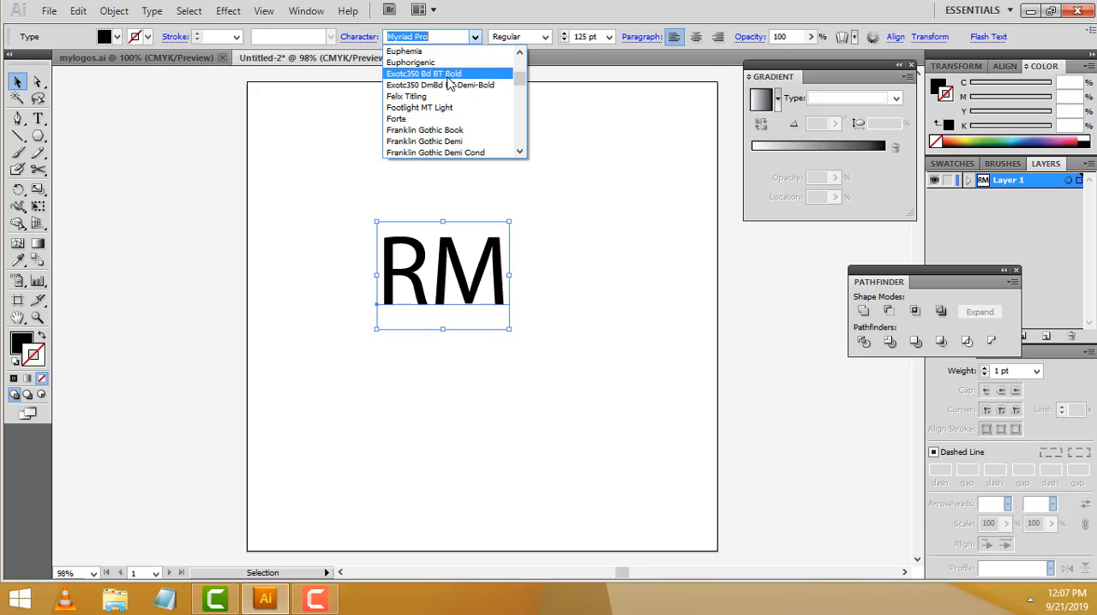
click(448, 76)
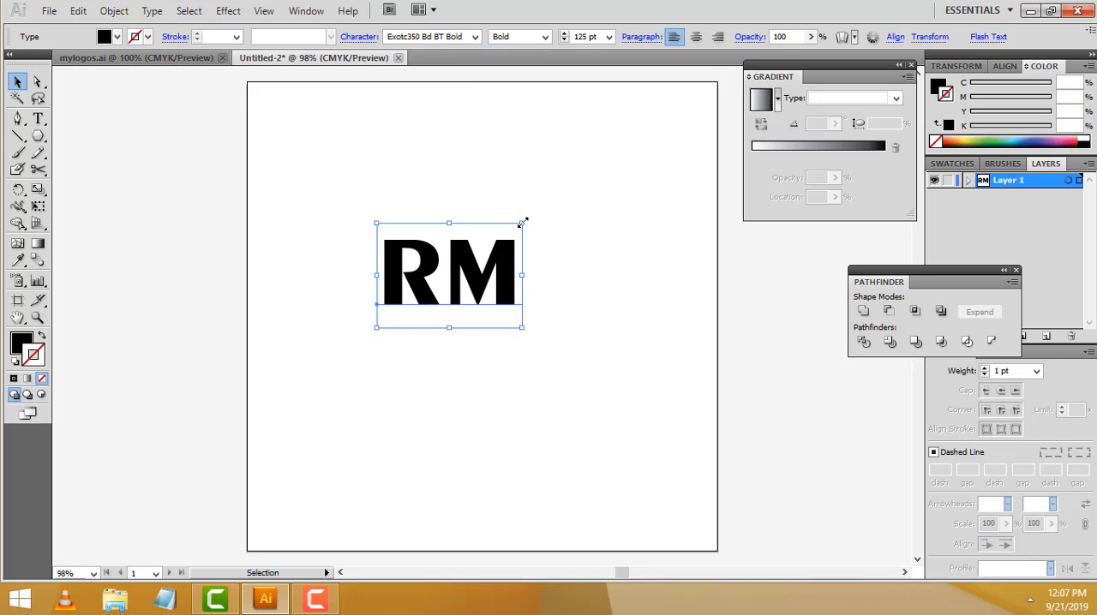
Enlarge the RM text proportionally to about 244 pt and shift it up and to the left on the artboard
drag(522, 329, 635, 420)
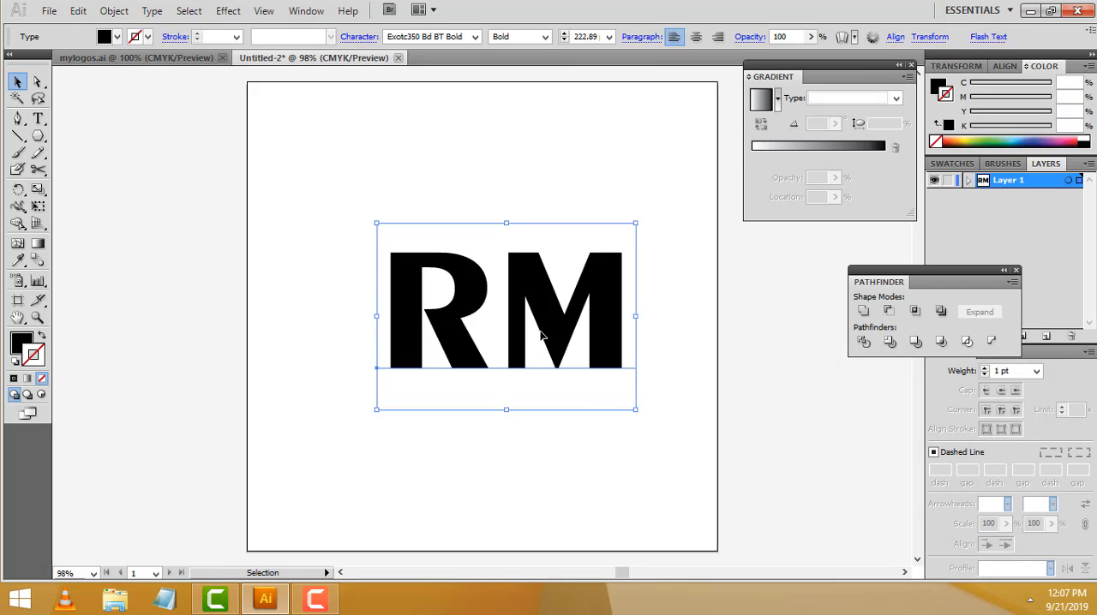
drag(540, 336, 491, 306)
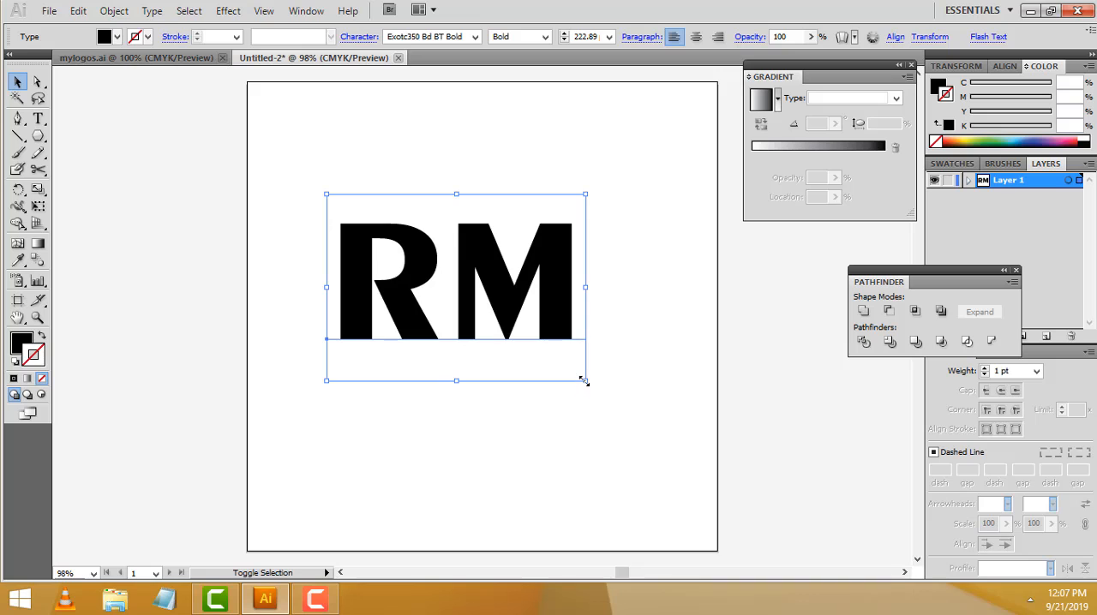
mouse_move(584, 380)
mouse_down()
mouse_move(612, 400)
mouse_move(598, 390)
mouse_up()
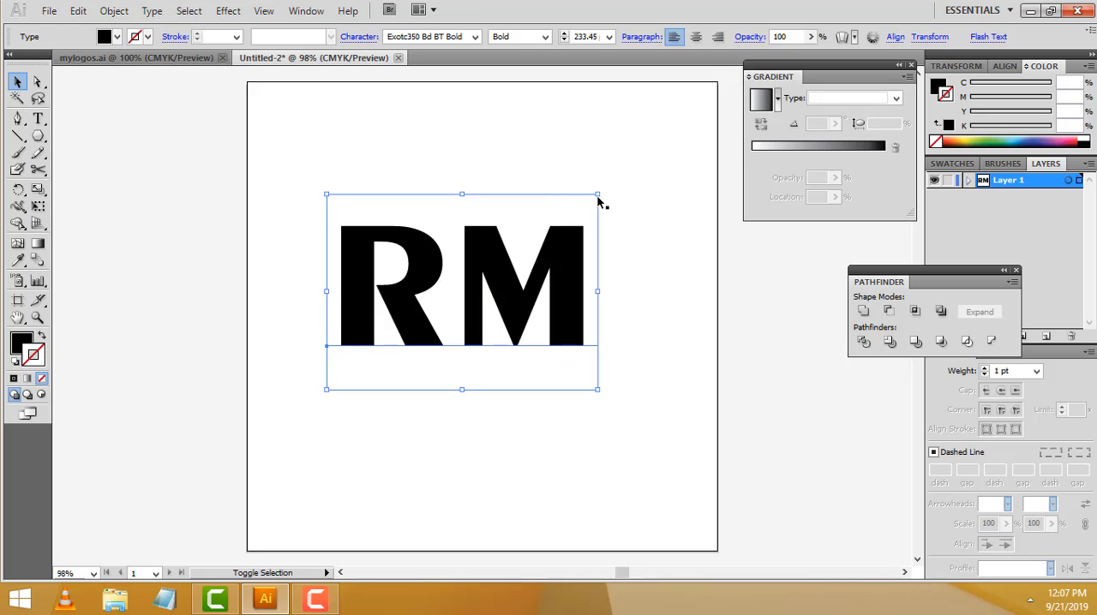
click(598, 197)
click(566, 238)
drag(597, 195, 609, 181)
click(625, 198)
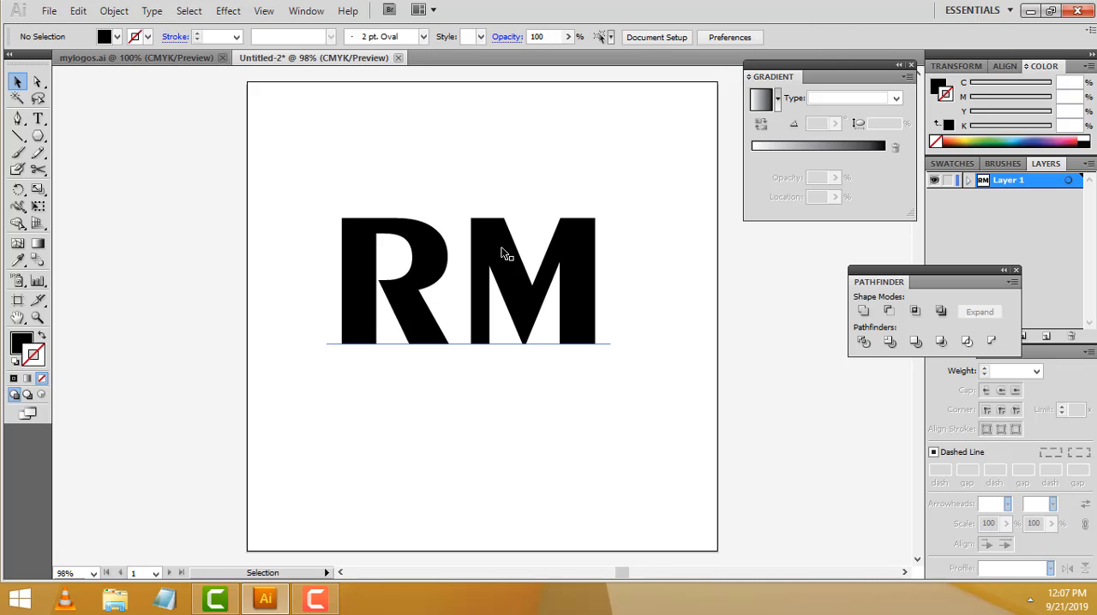
Check the RB logo in mylogos.ai and replace the letter M with B in the new document's text
click(174, 58)
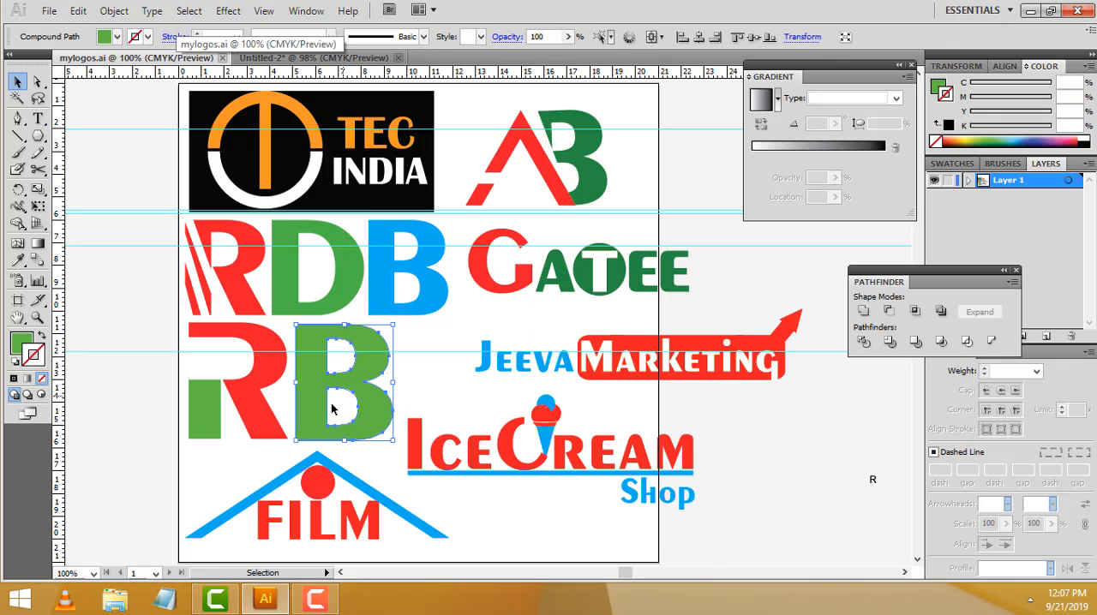
click(363, 59)
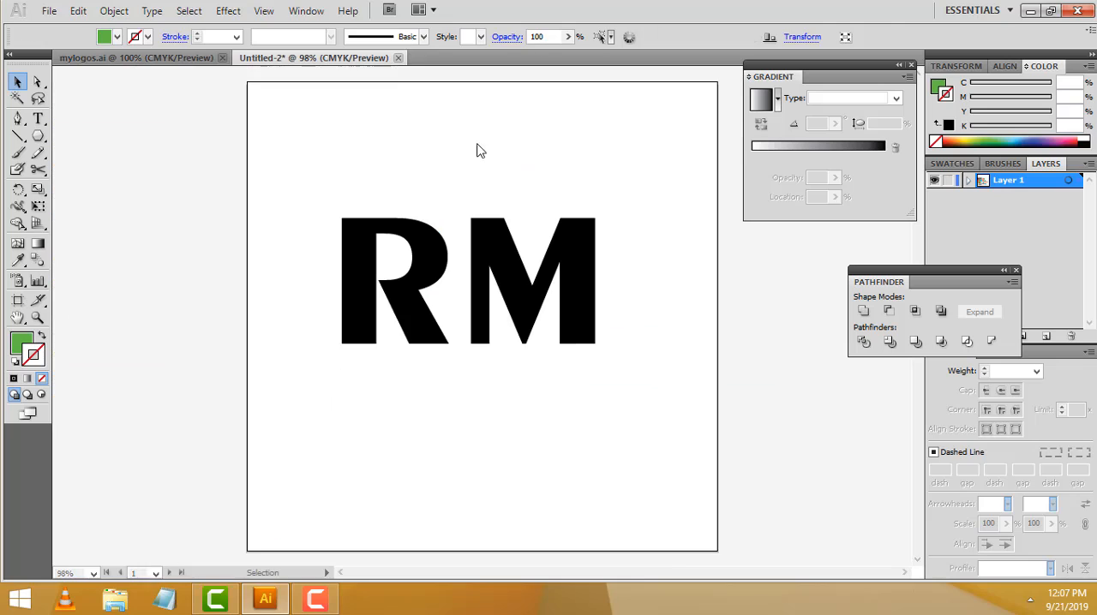
key(t)
drag(463, 255, 659, 256)
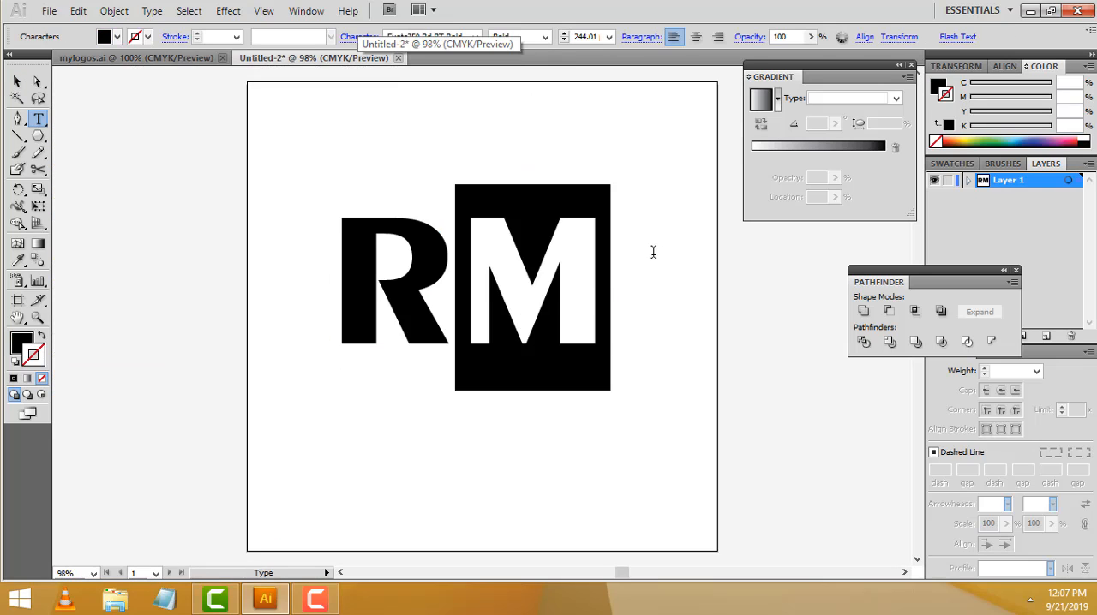
text(B)
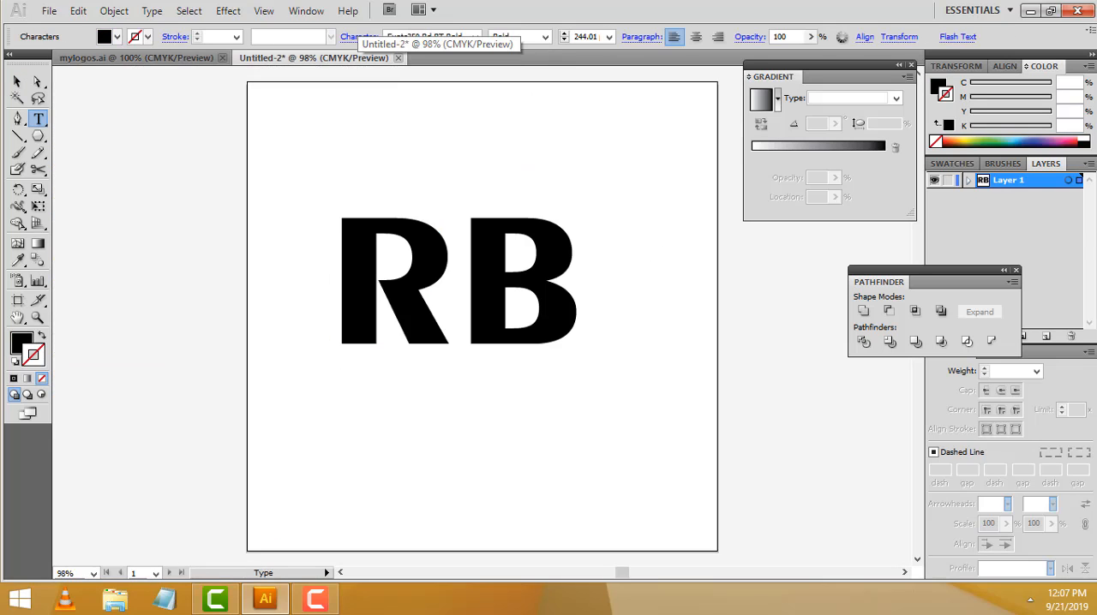
click(17, 81)
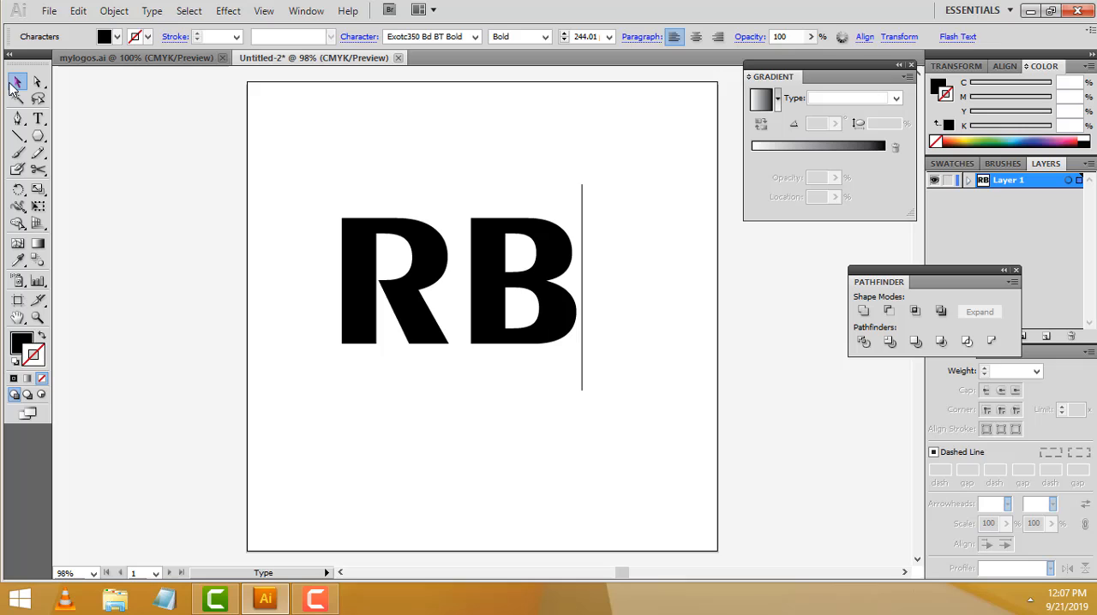
click(608, 273)
click(493, 272)
double_click(431, 274)
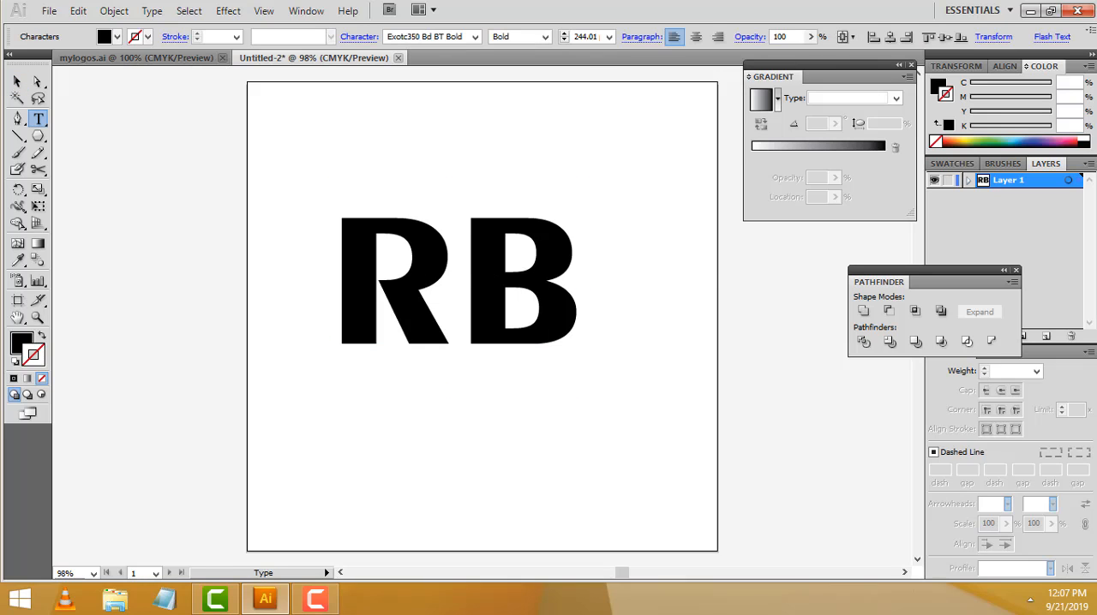
key(Escape)
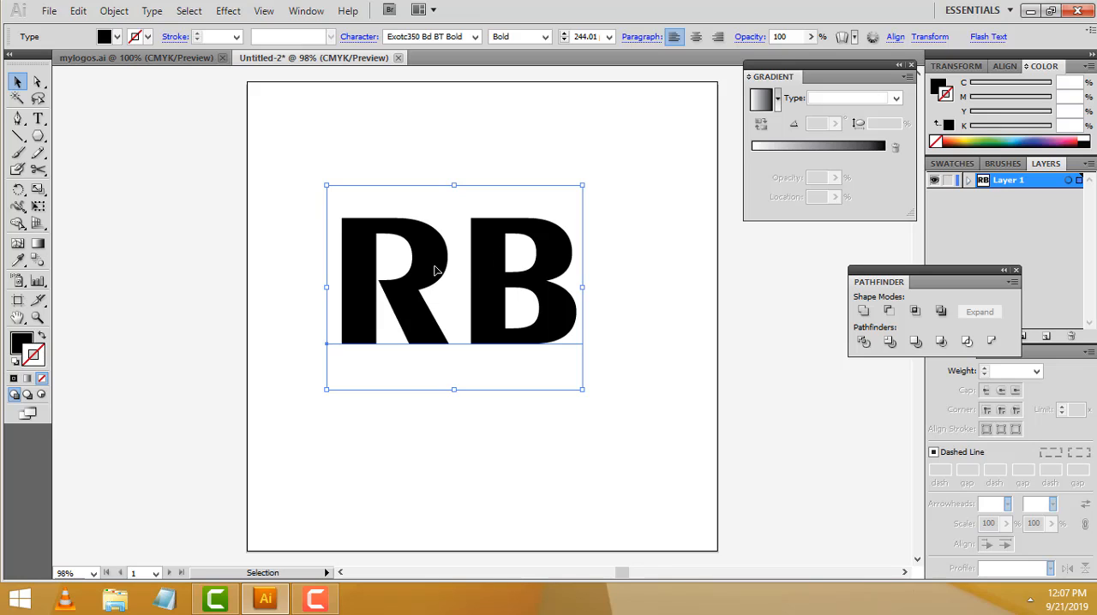
click(650, 223)
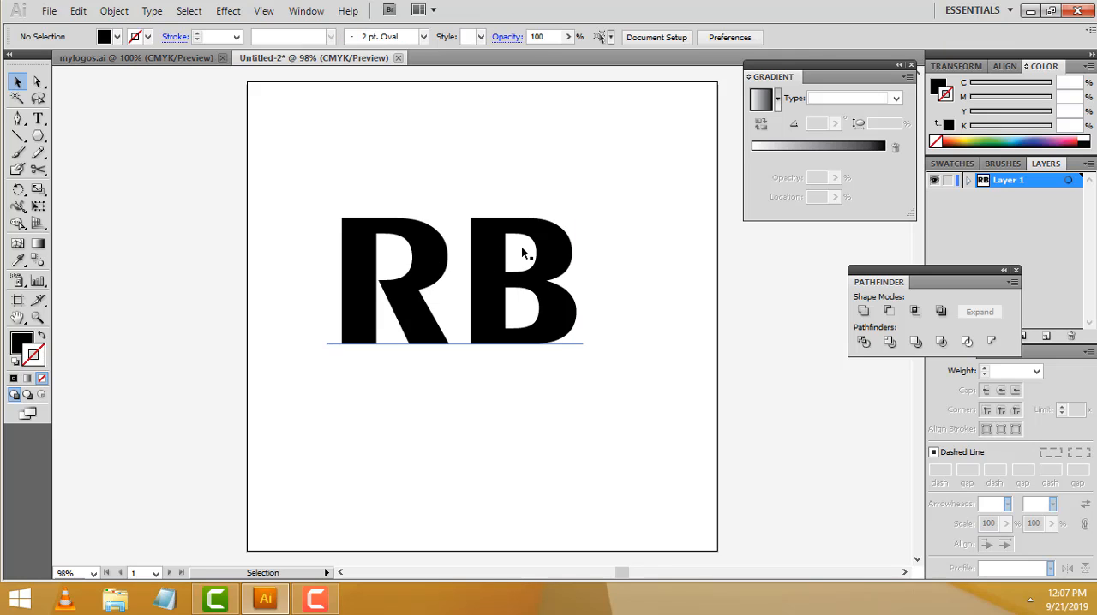
Expand the RB text into outlines with both Object and Fill included
click(510, 248)
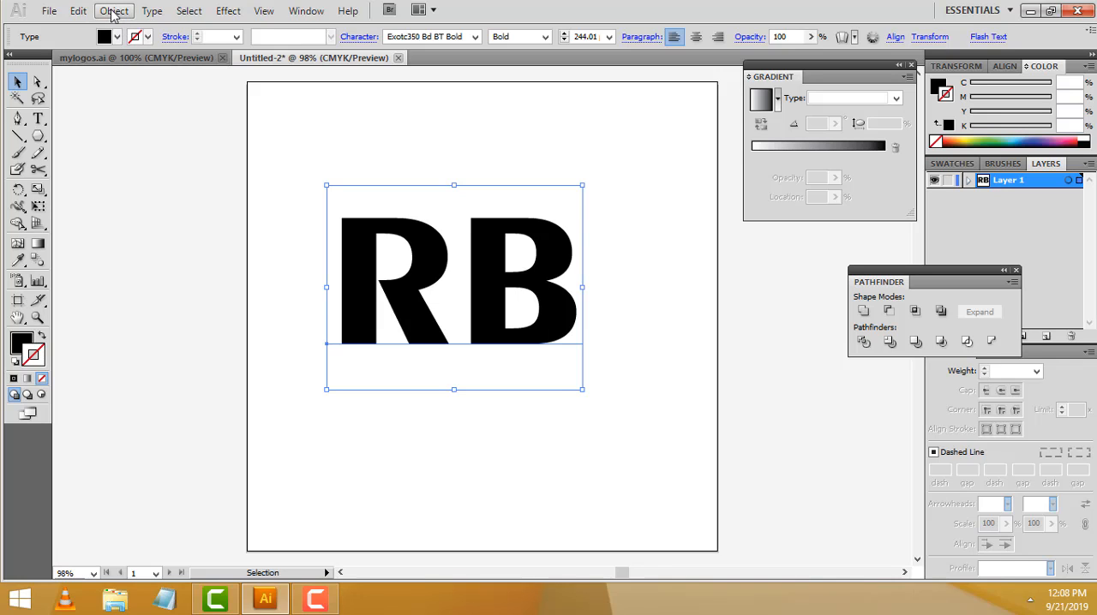
click(114, 12)
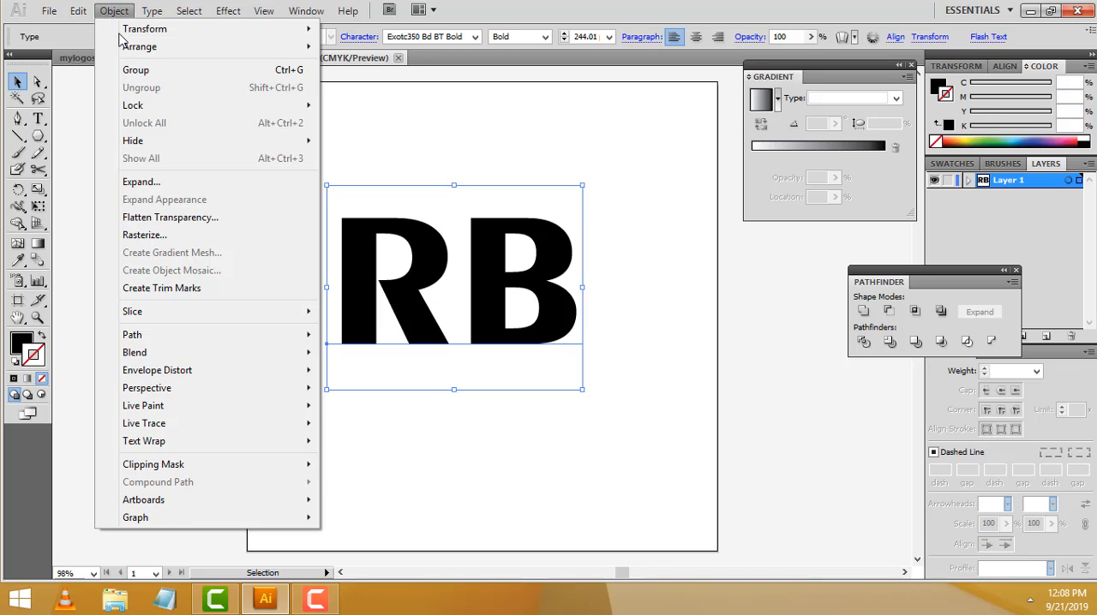
click(155, 183)
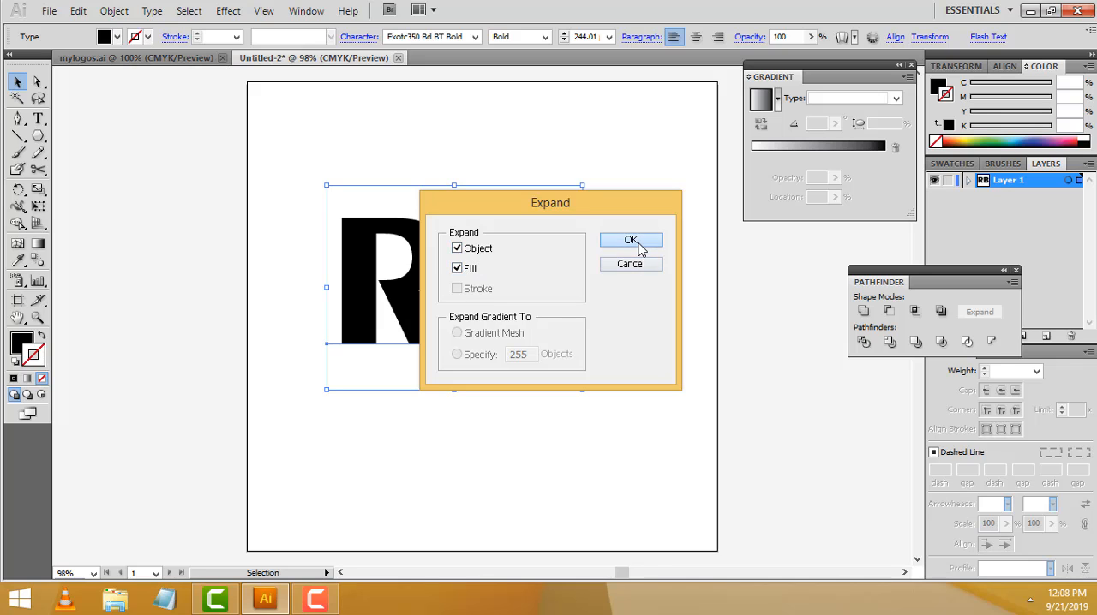
click(631, 241)
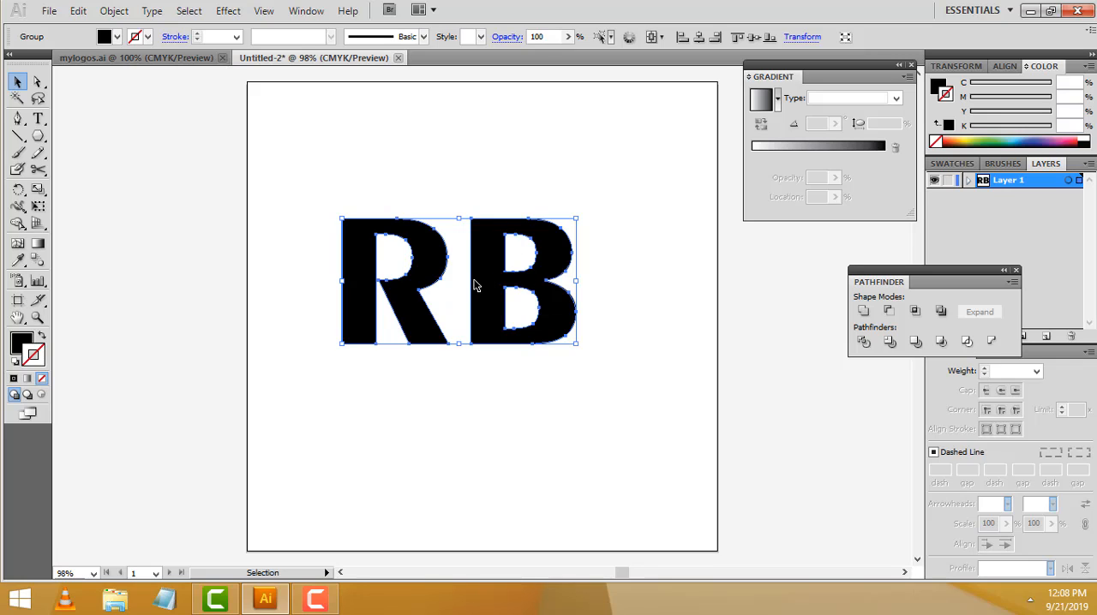
double_click(477, 286)
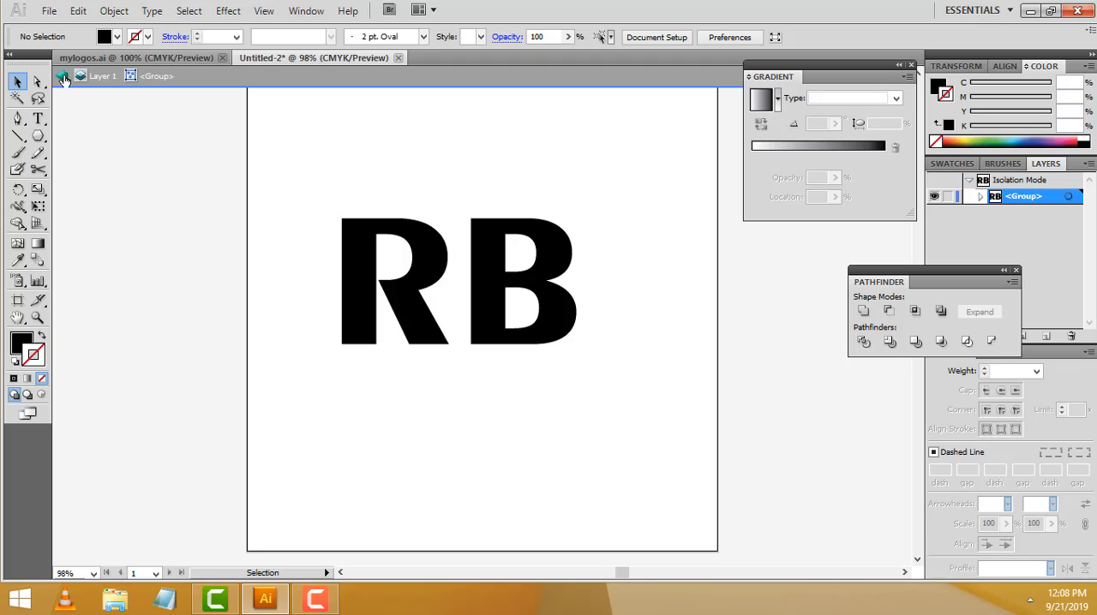
click(62, 77)
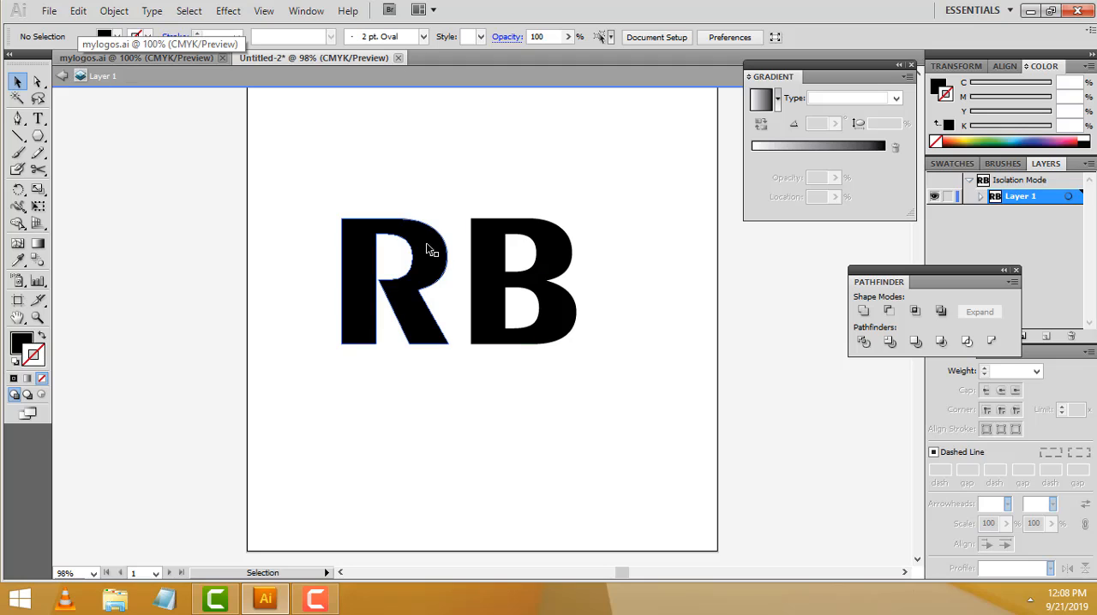
click(62, 76)
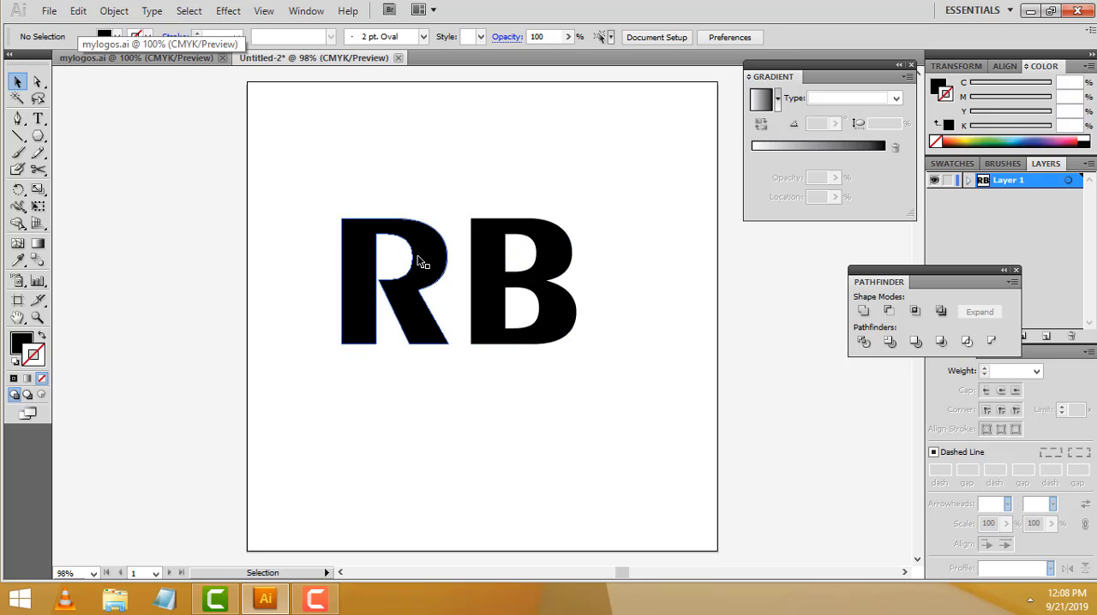
Ungroup the expanded RB letters and select the R and the B in turn to check that they are separate
click(429, 256)
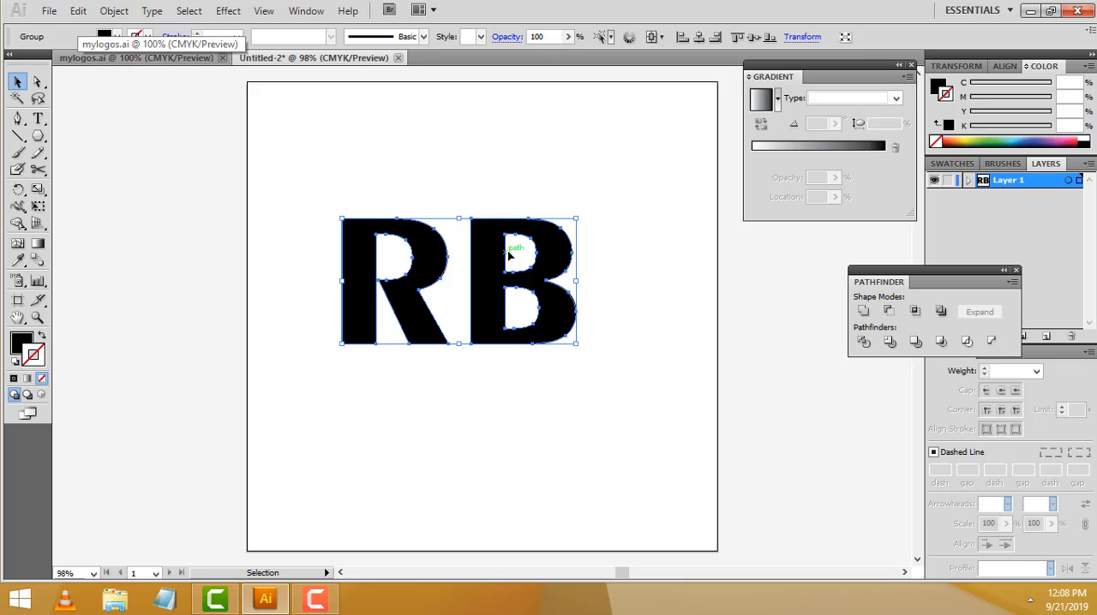
click(435, 259)
click(434, 259)
right_click(433, 260)
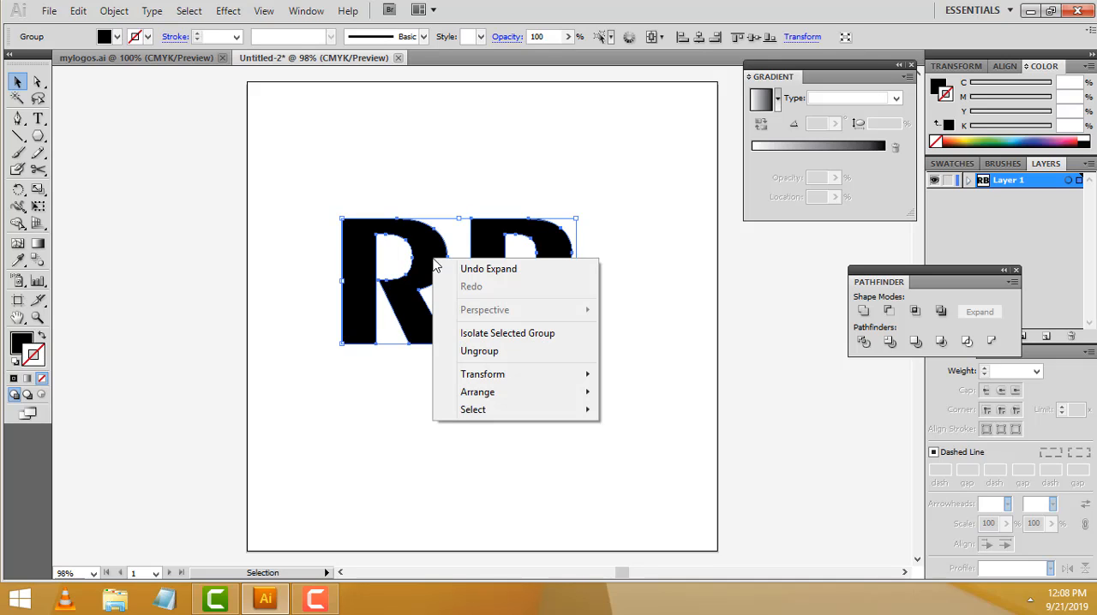
click(498, 352)
click(483, 376)
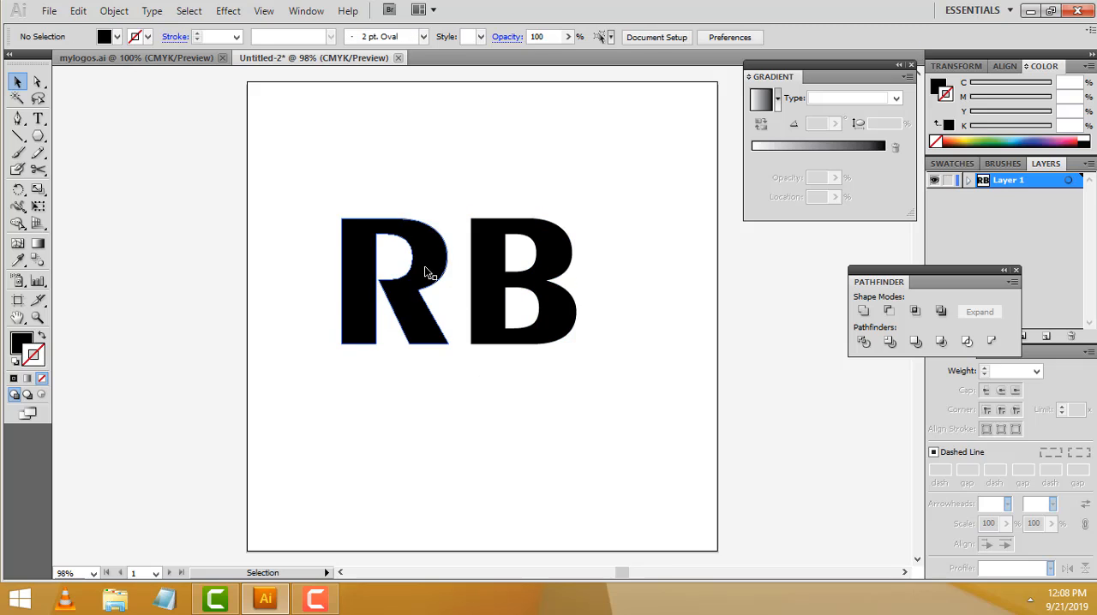
click(426, 273)
click(479, 265)
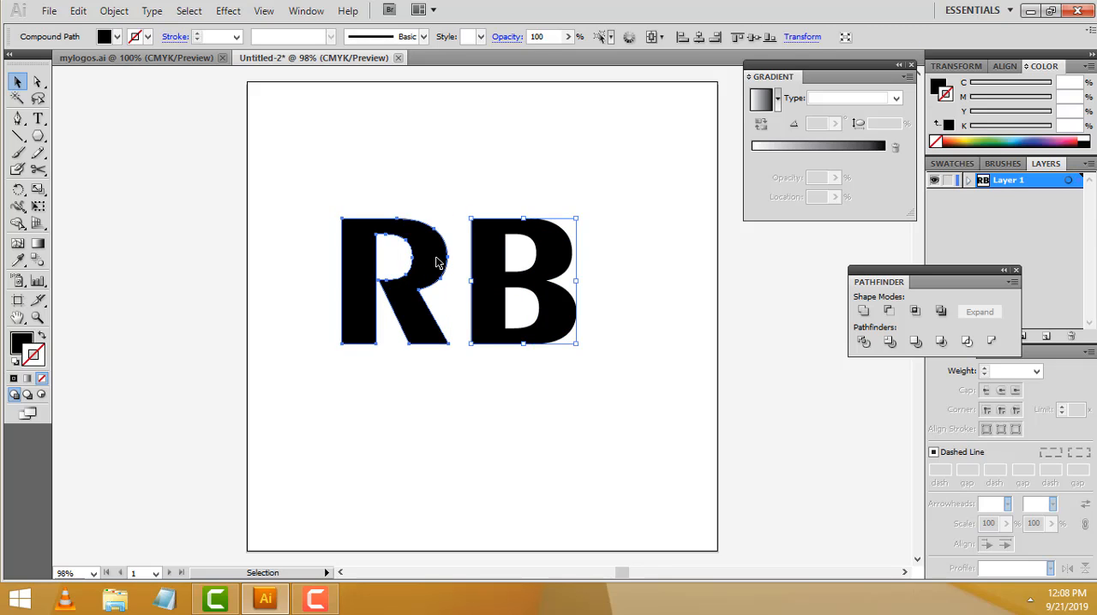
click(436, 260)
Check the RB logo's colours in mylogos.ai and fill the letter B with bright green #27FC08
click(492, 269)
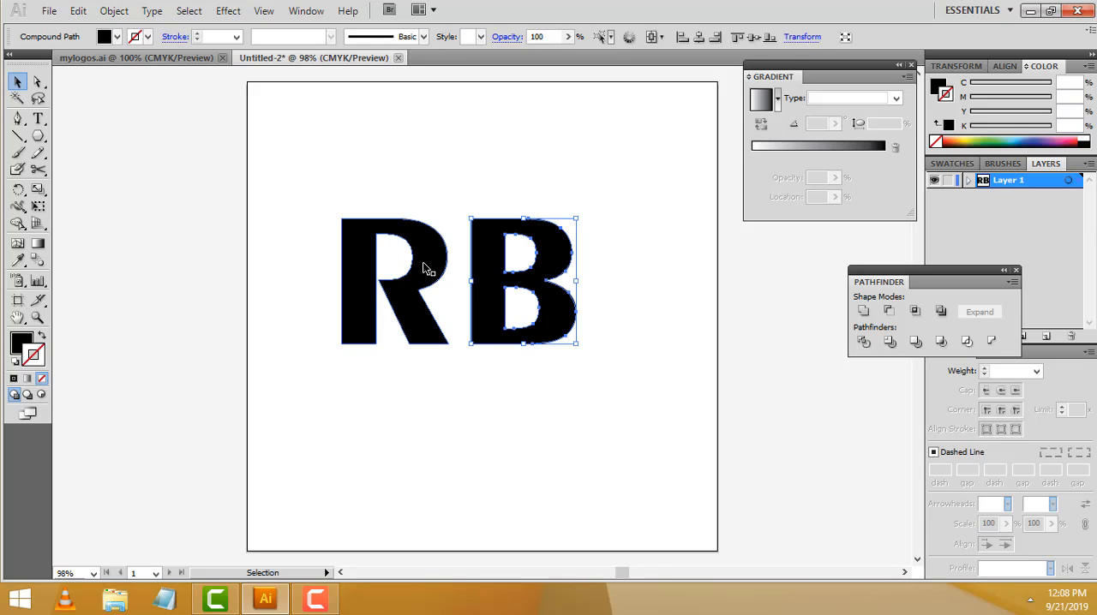
click(177, 59)
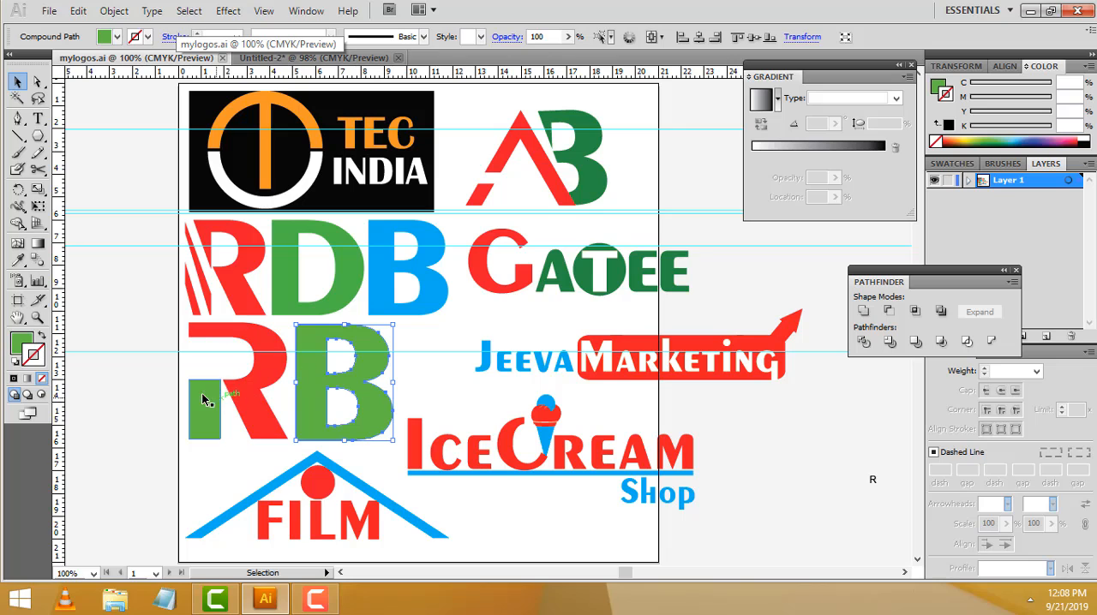
click(277, 59)
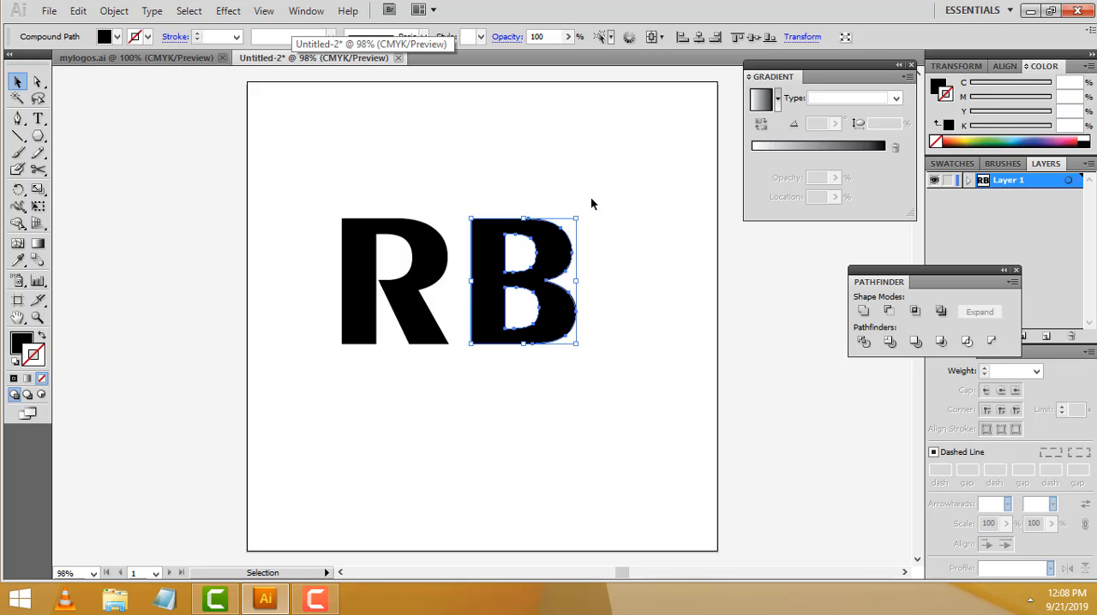
double_click(20, 342)
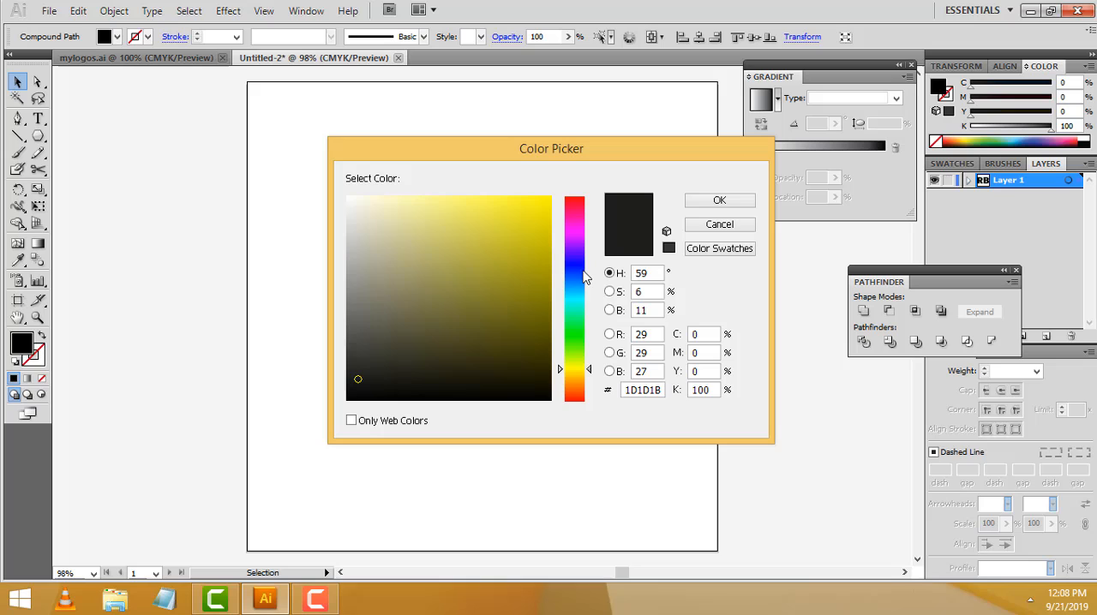
click(575, 339)
drag(530, 264, 546, 198)
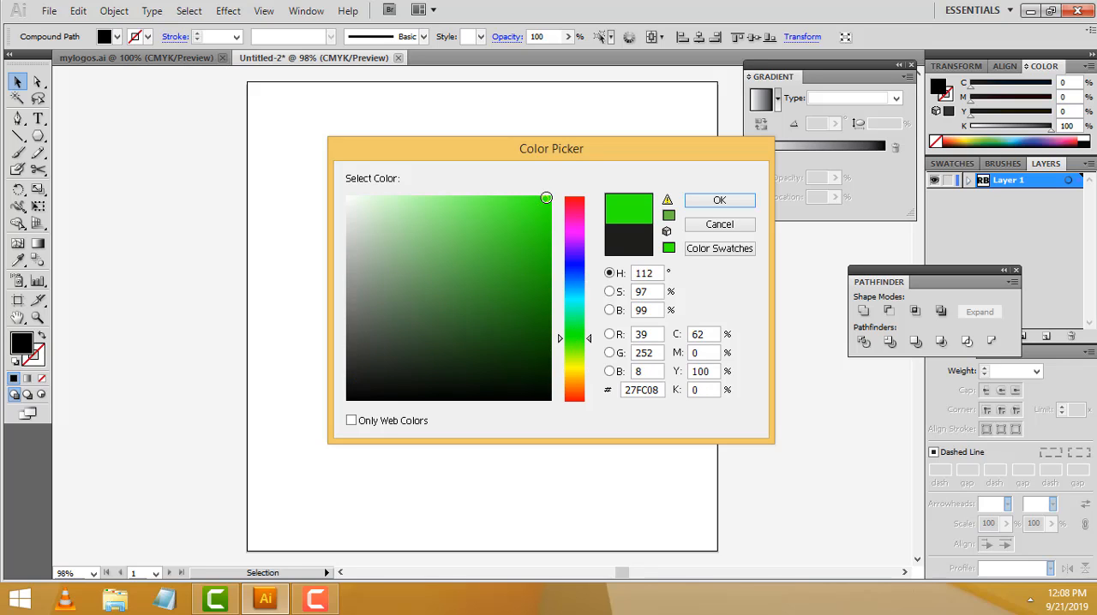
click(734, 207)
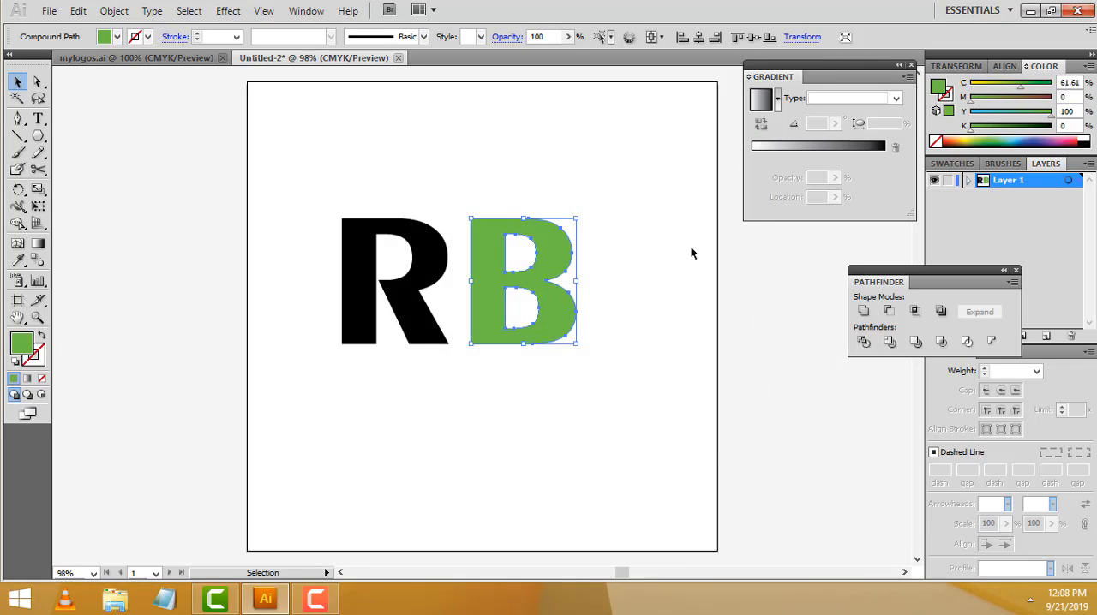
click(613, 289)
Fill the letter R with pinkish red #F4064F and deselect it
click(426, 277)
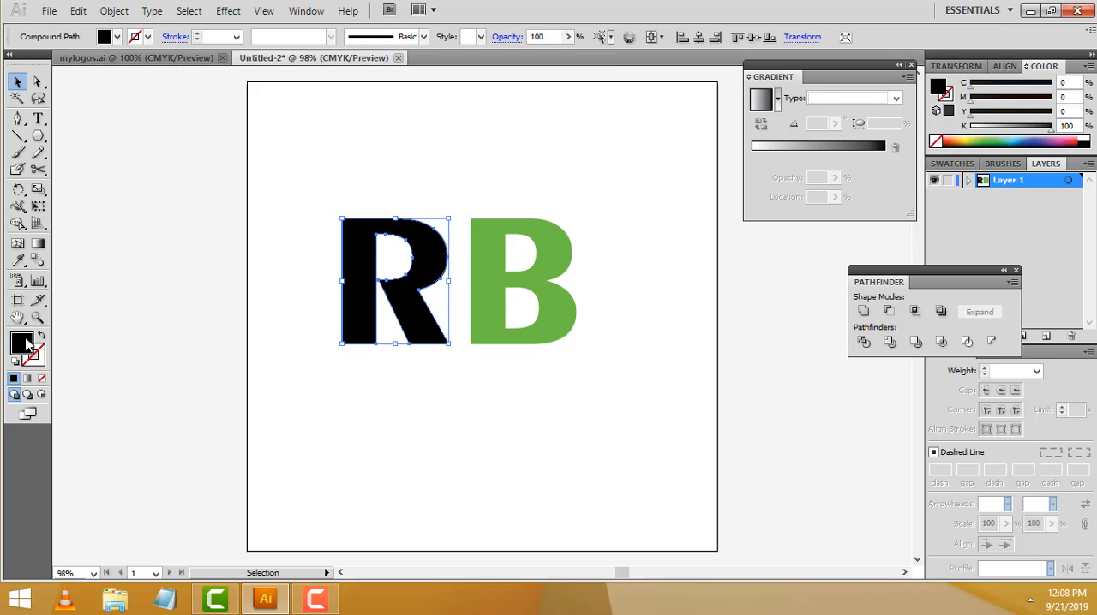
double_click(22, 342)
mouse_move(526, 252)
mouse_down()
mouse_move(543, 220)
mouse_move(589, 230)
mouse_move(589, 207)
mouse_move(550, 202)
mouse_up()
click(719, 200)
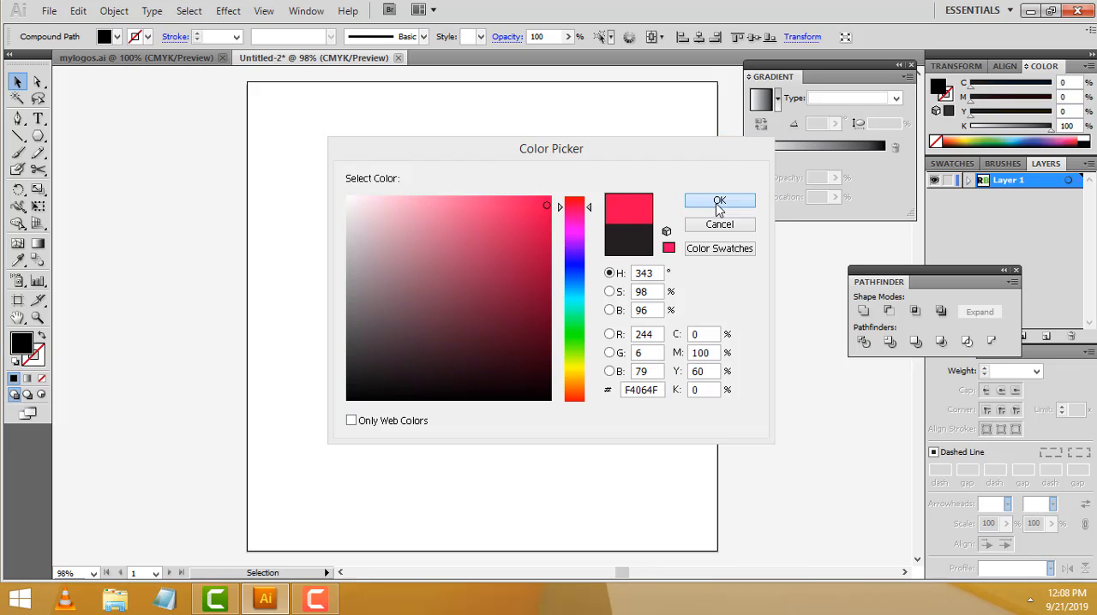
click(634, 207)
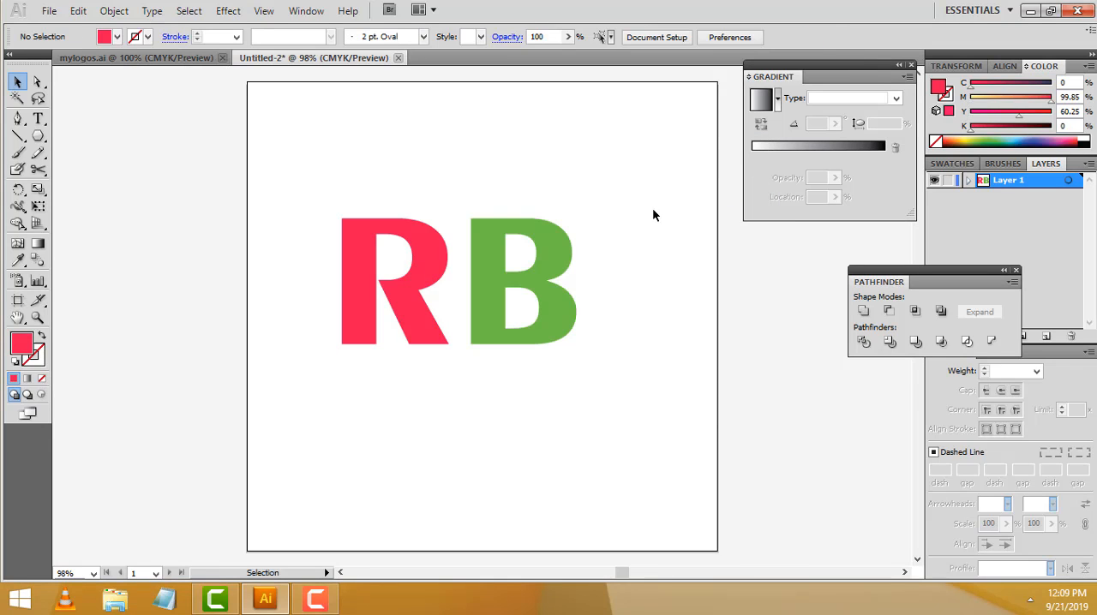
Compare with the RB logo in mylogos.ai and examine the stem and counter of the new R close up at 300%
click(158, 60)
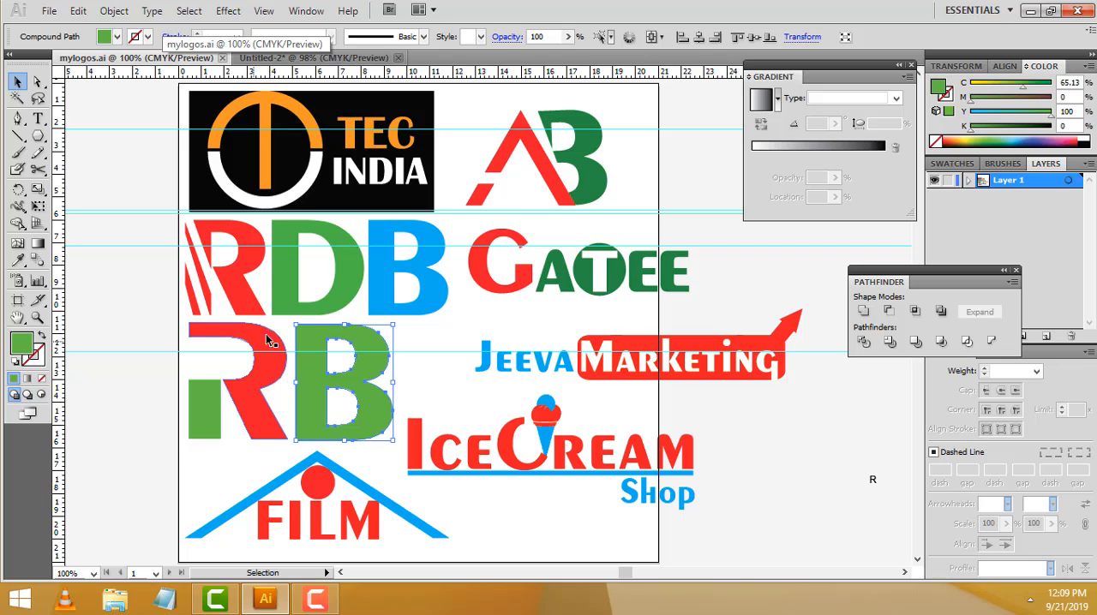
click(310, 58)
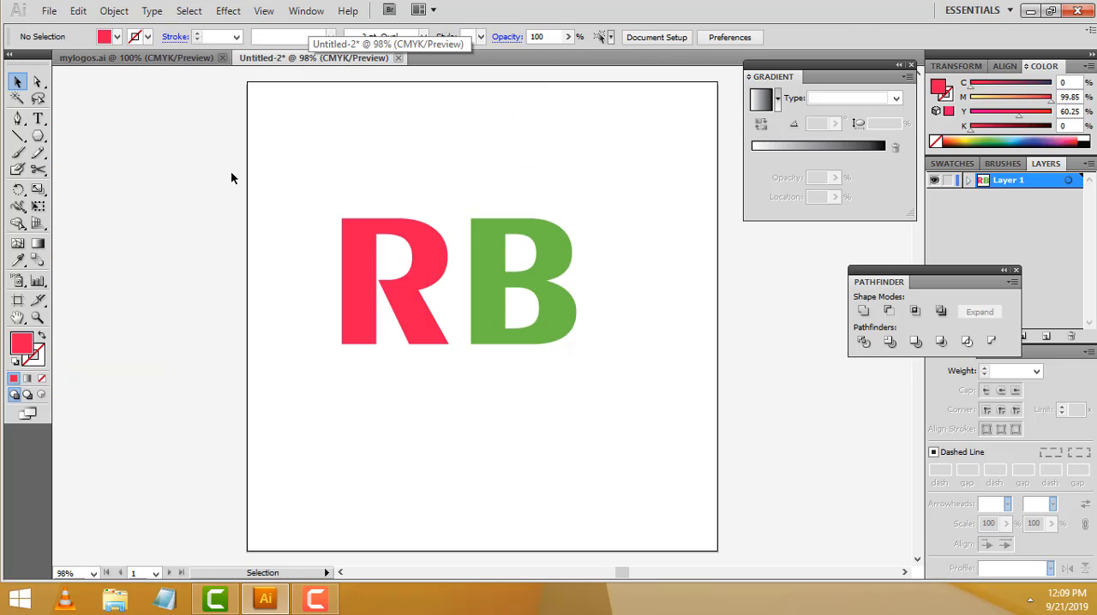
click(38, 318)
click(391, 255)
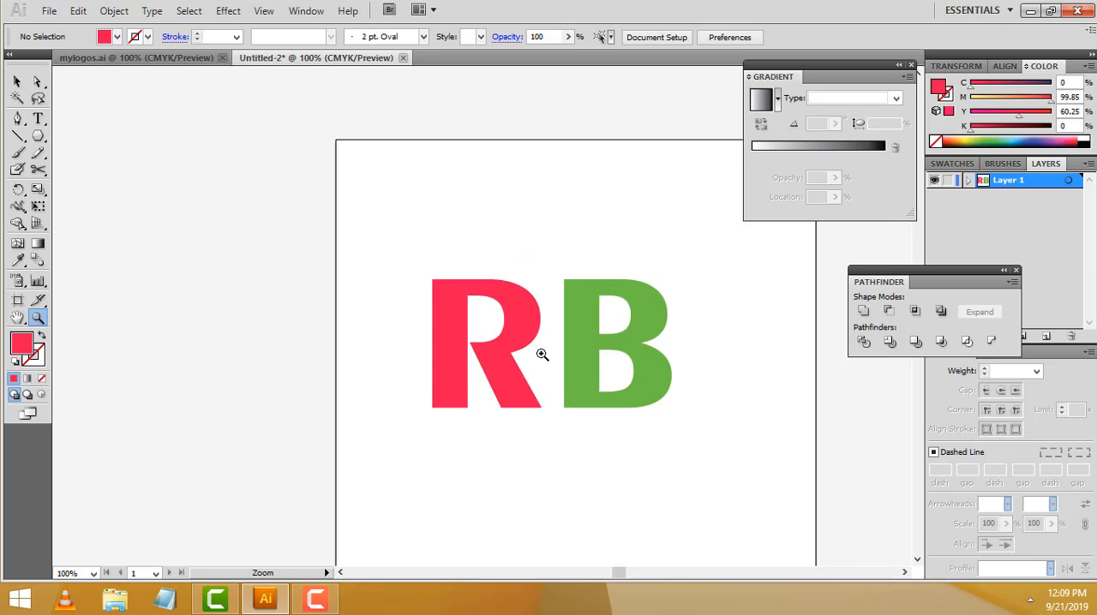
click(471, 311)
click(453, 274)
scroll(540, 283, down, 2)
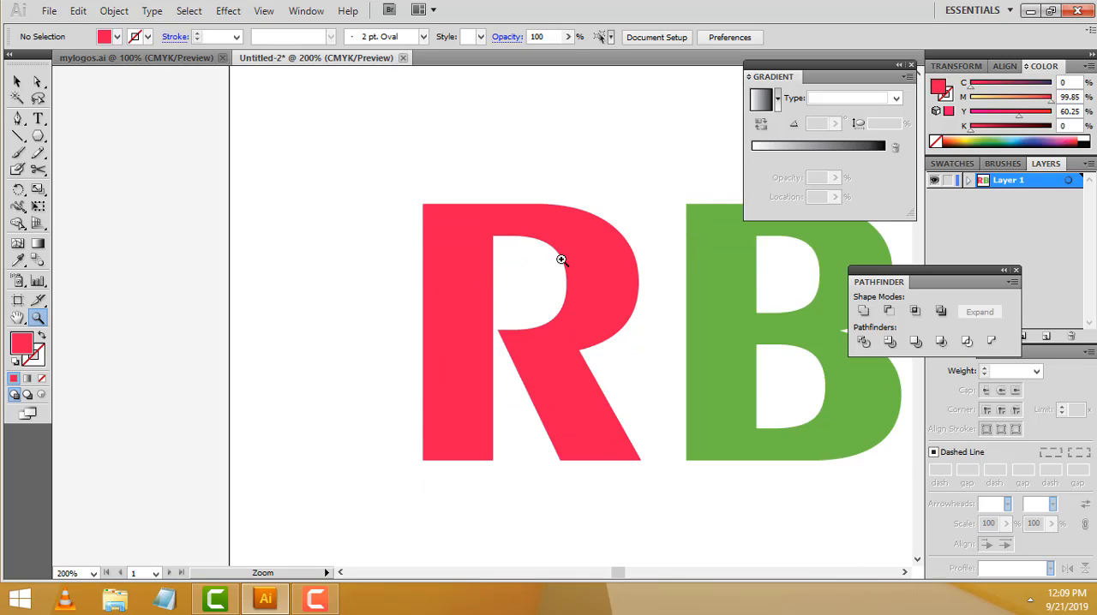
click(578, 288)
scroll(499, 301, down, 2)
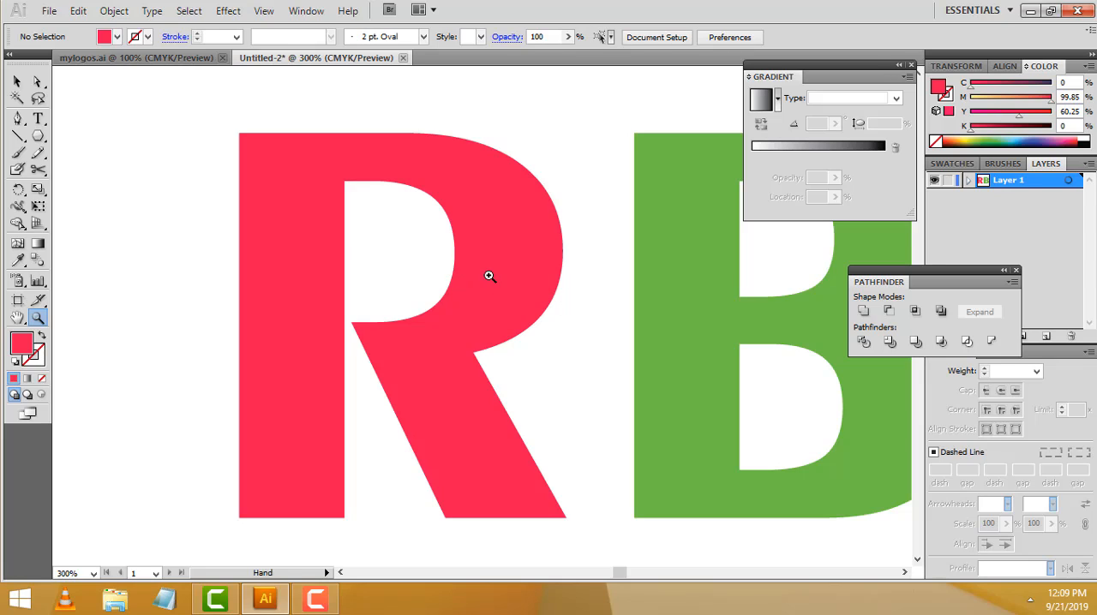
key(space)
drag(499, 284, 475, 277)
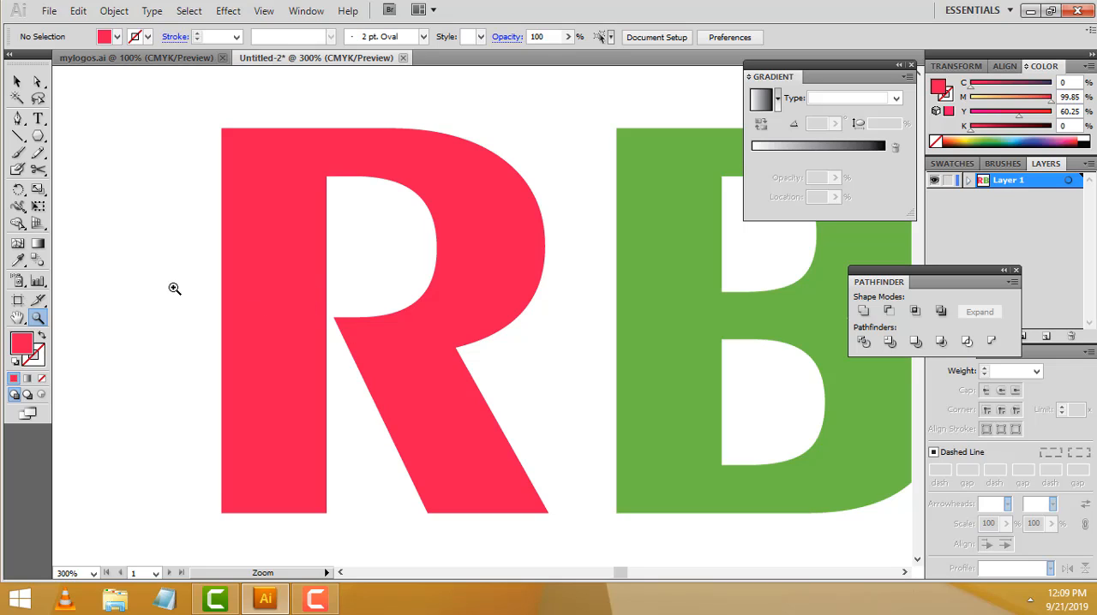
click(37, 138)
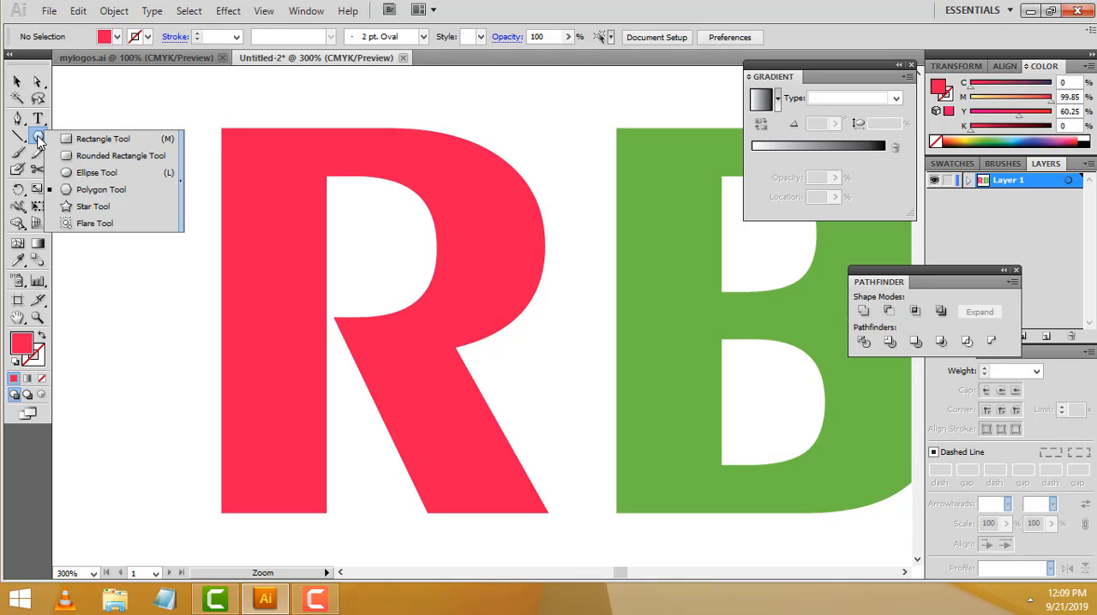
click(90, 142)
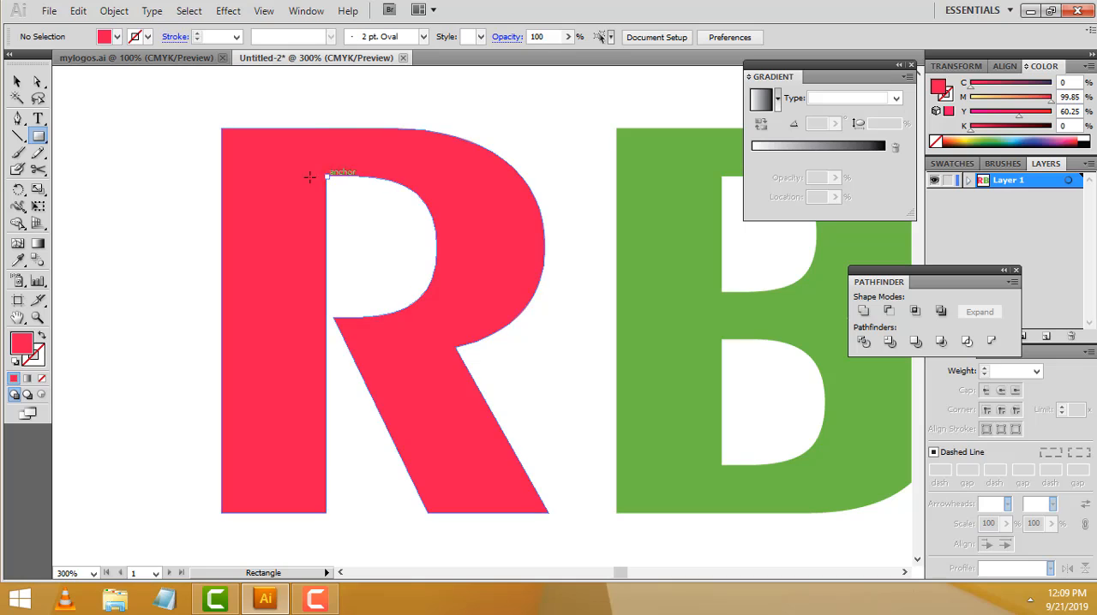
drag(111, 176, 328, 316)
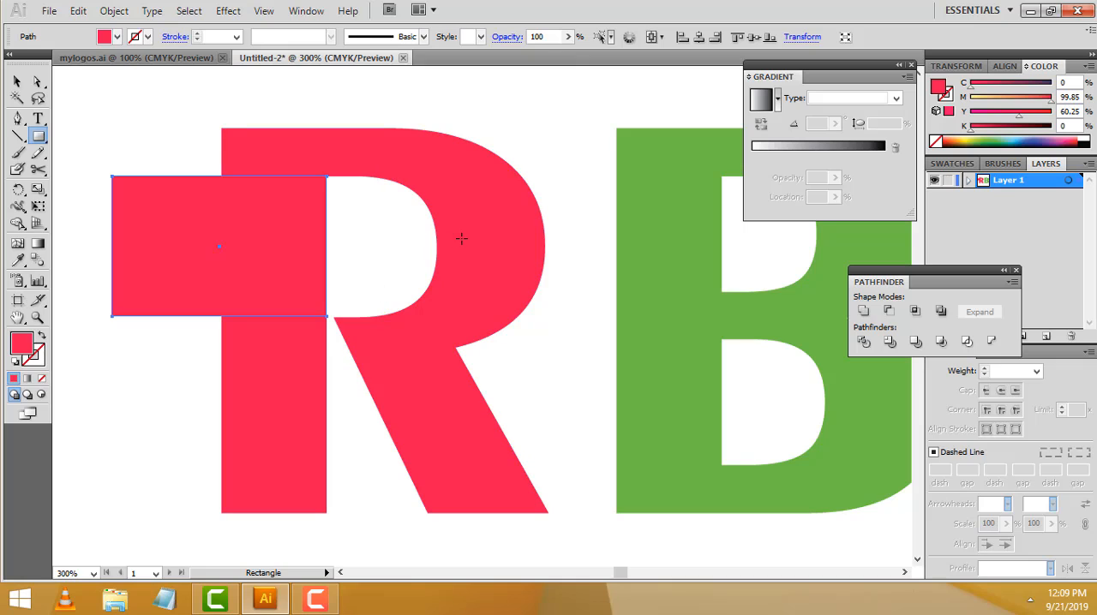
click(350, 264)
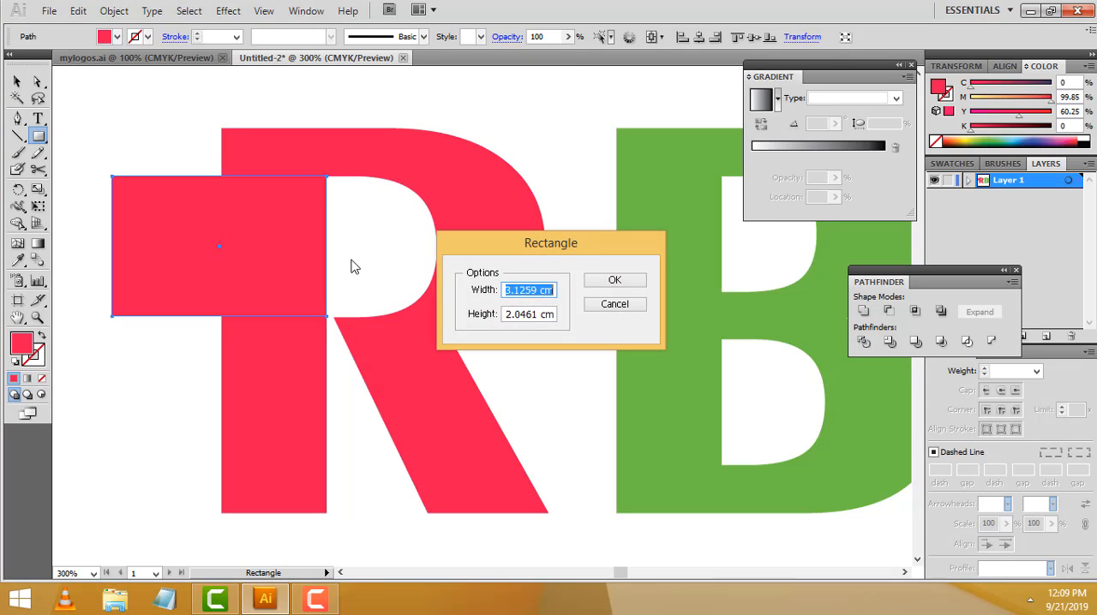
click(613, 305)
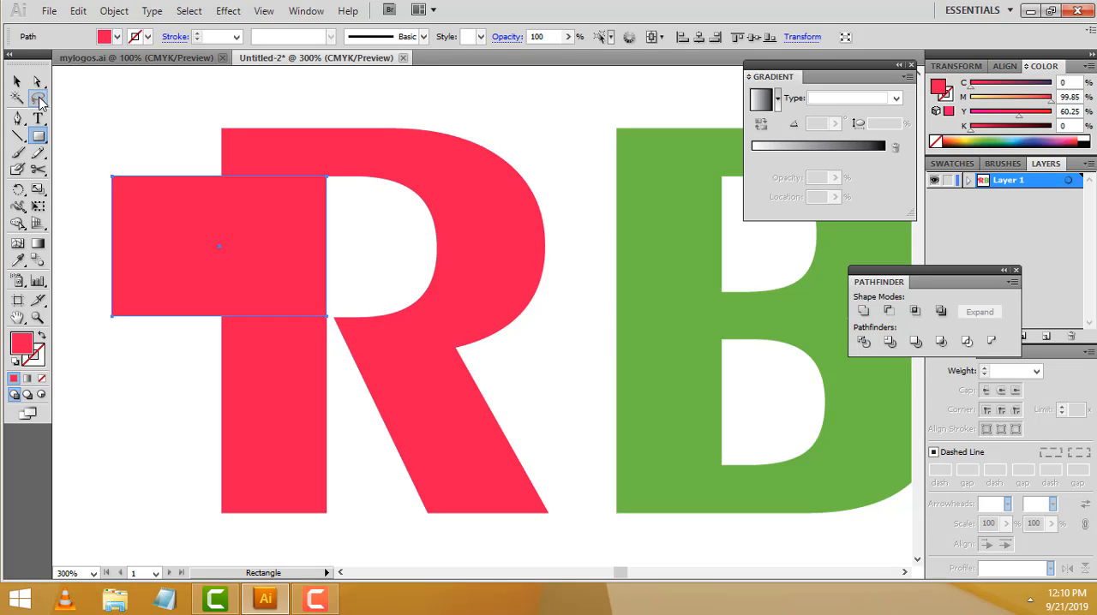
click(17, 80)
key(Delete)
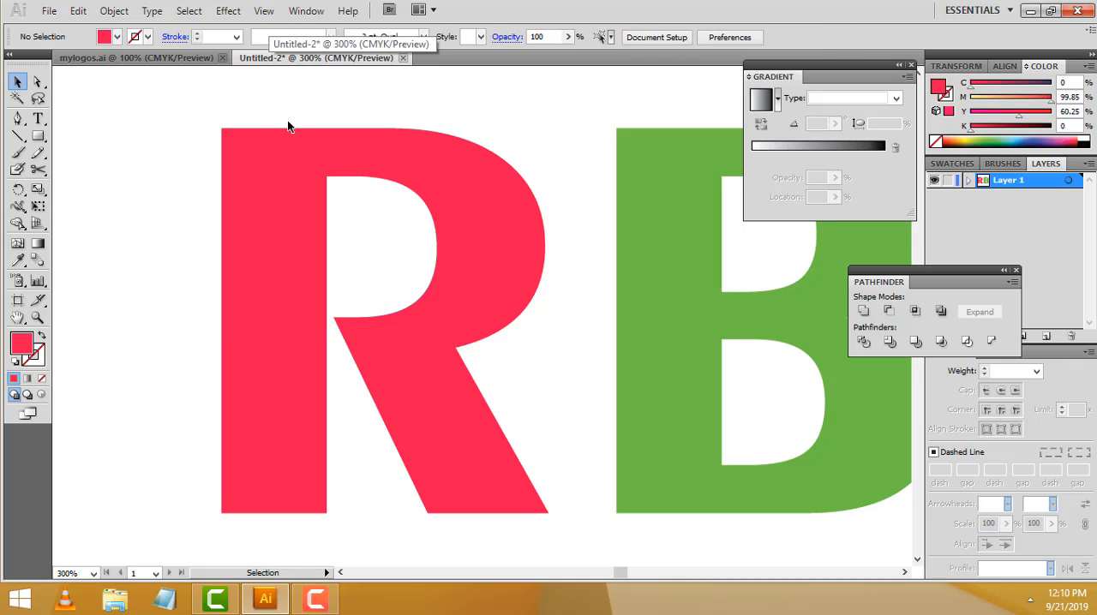
Show the rulers and place two horizontal guides along the upper and lower edges of the R's counter
key(ctrl+r)
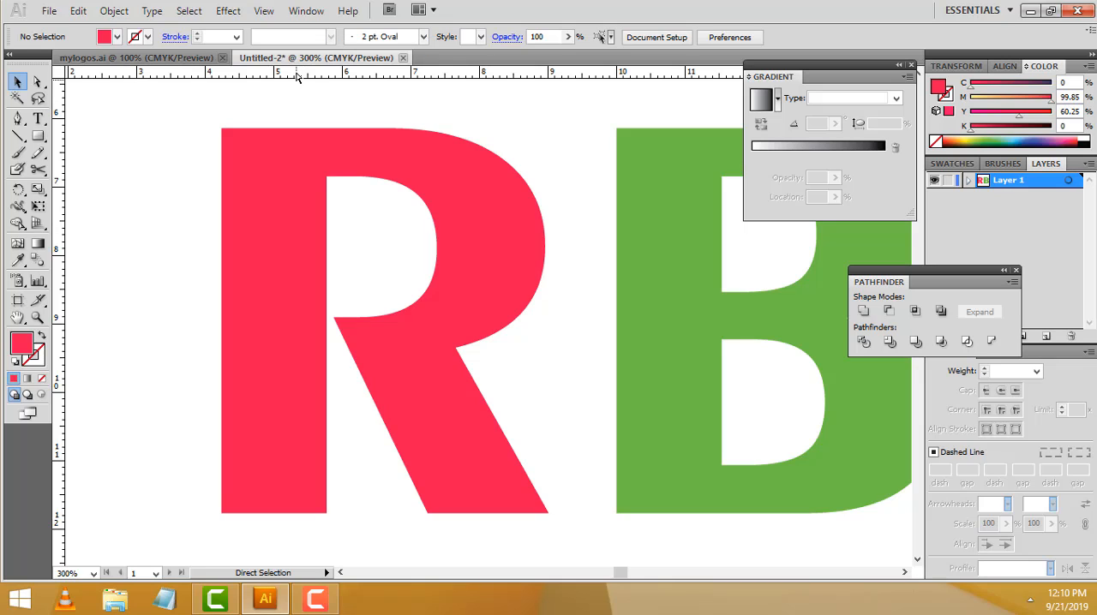
drag(298, 70, 326, 176)
drag(411, 80, 406, 316)
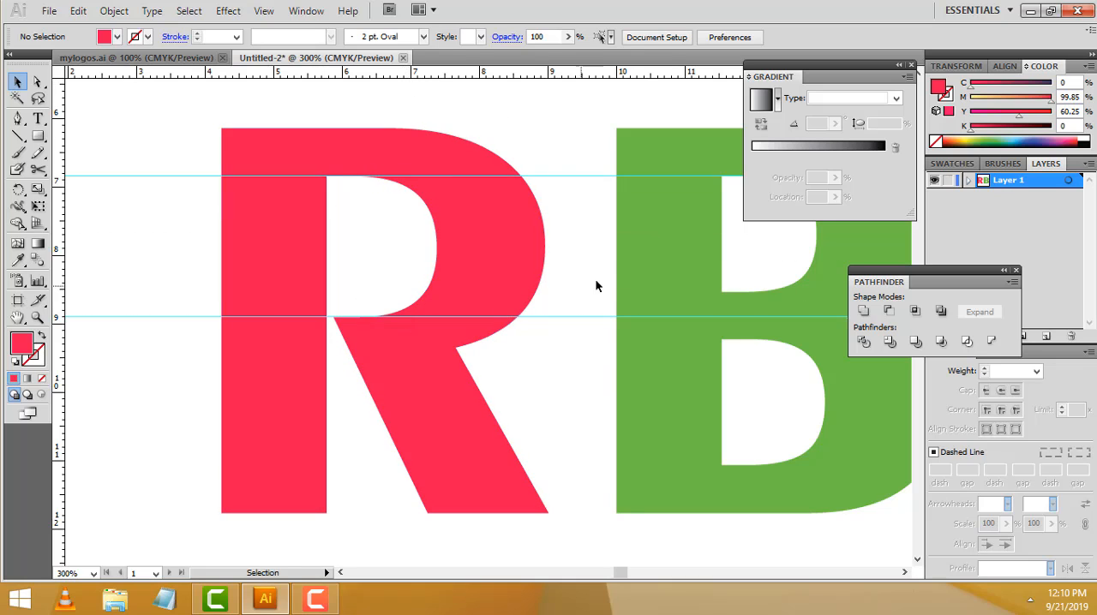
Draw a rectangle about 3.1 cm wide and 2 cm high between the two guides, crossing the R's stem
click(38, 136)
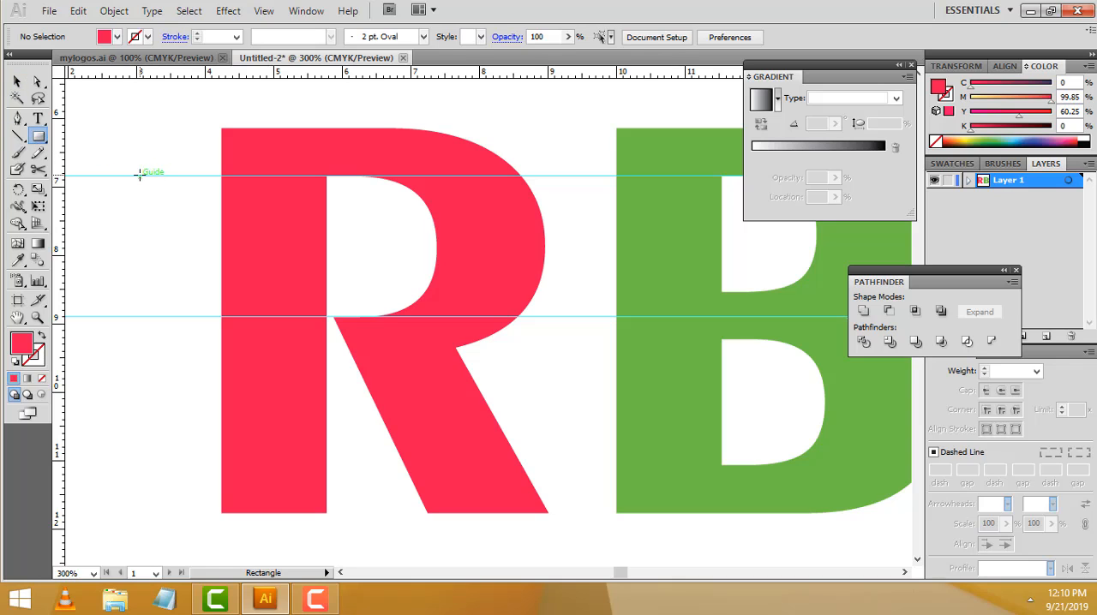
drag(139, 175, 354, 316)
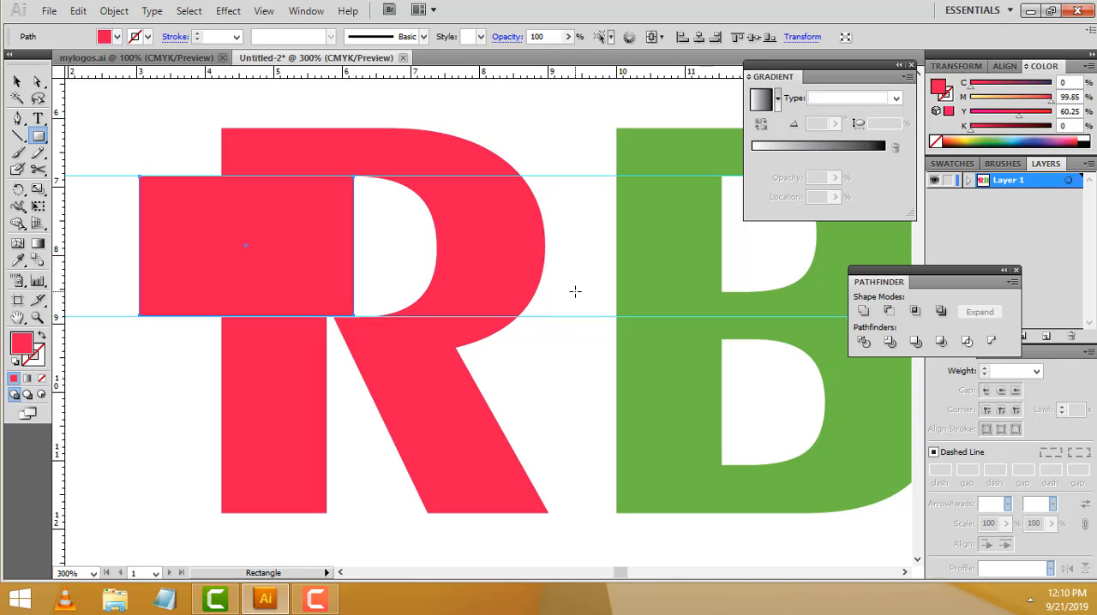
click(17, 80)
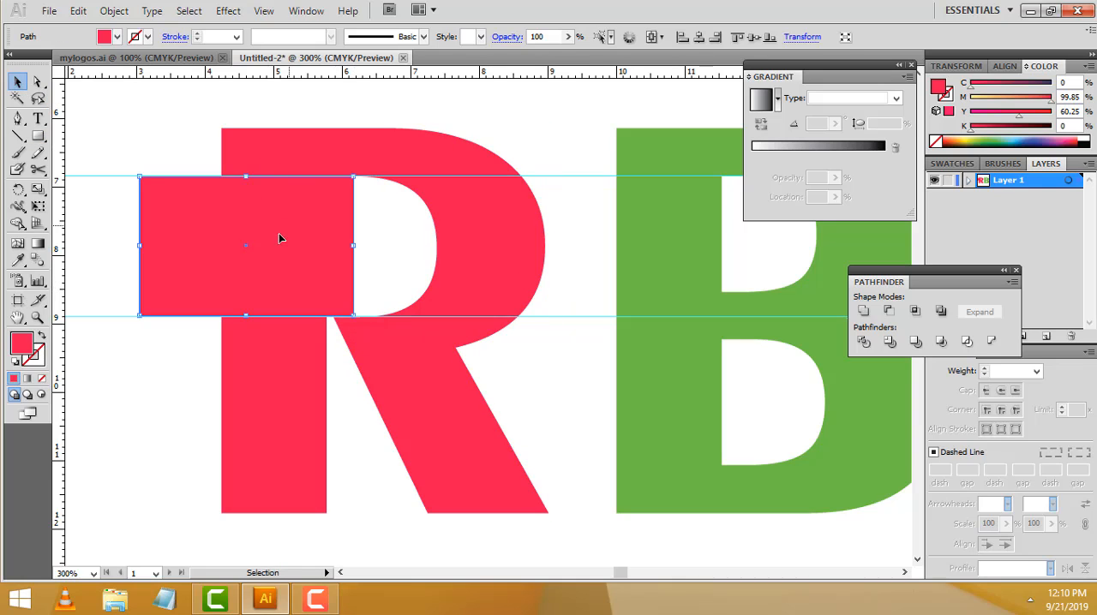
shift+click(279, 170)
click(303, 144)
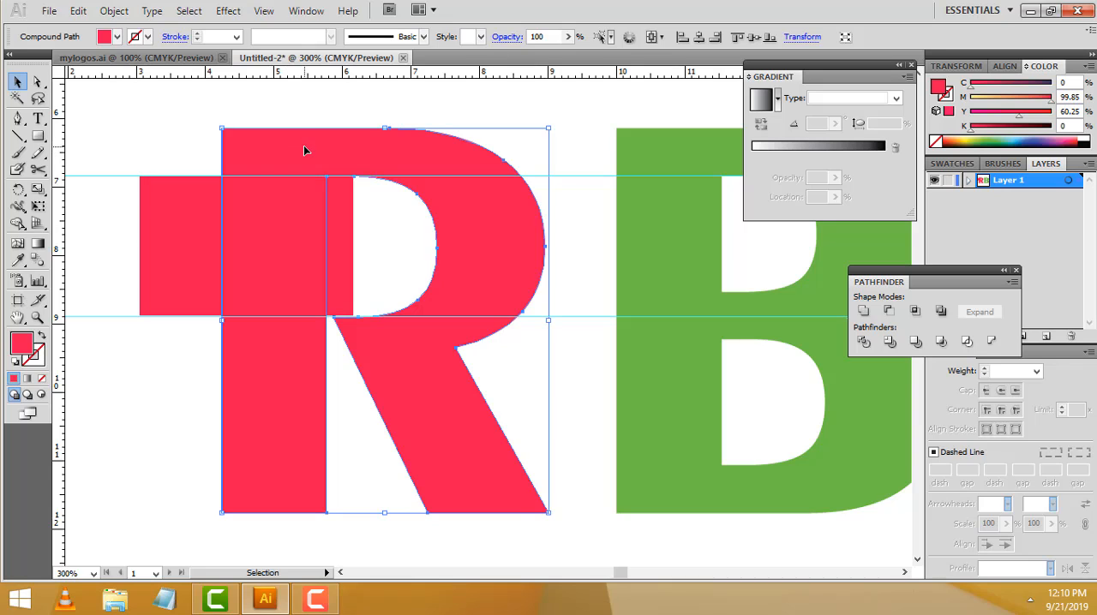
click(199, 138)
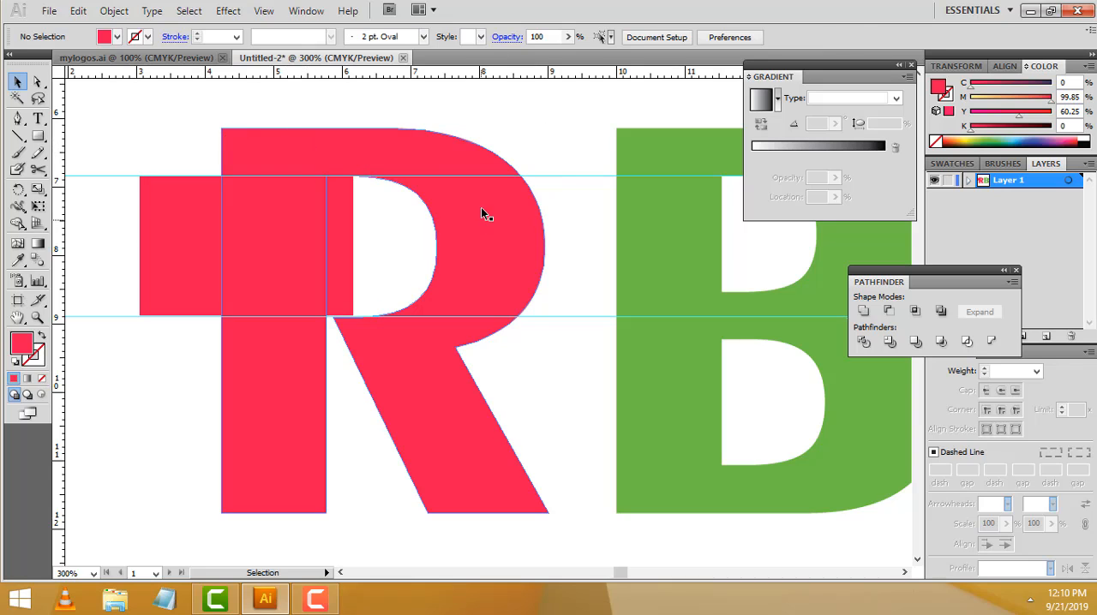
click(361, 148)
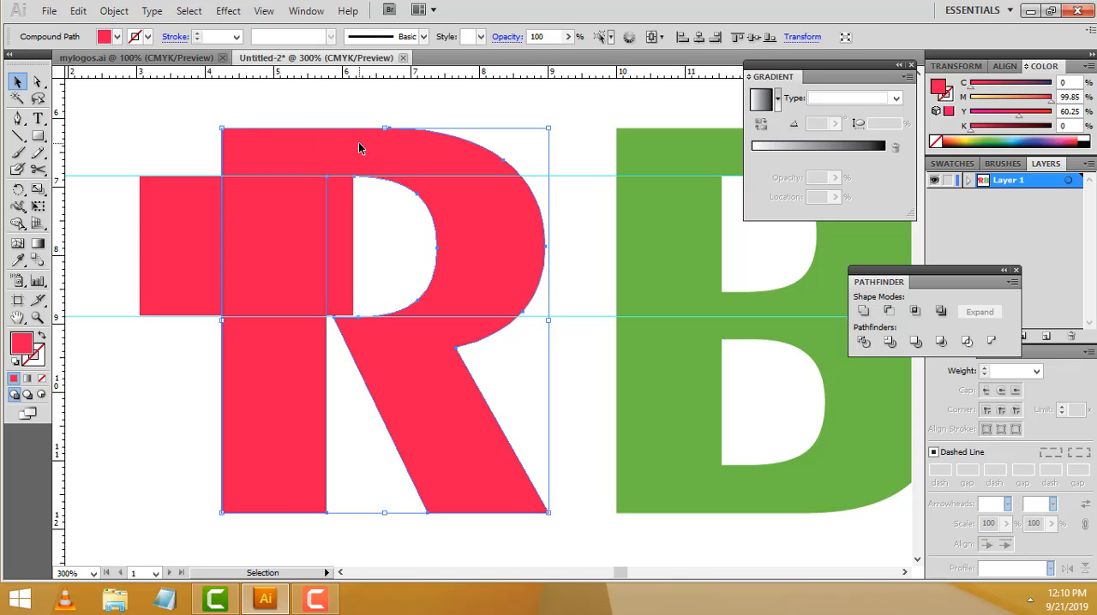
shift+click(191, 211)
click(119, 133)
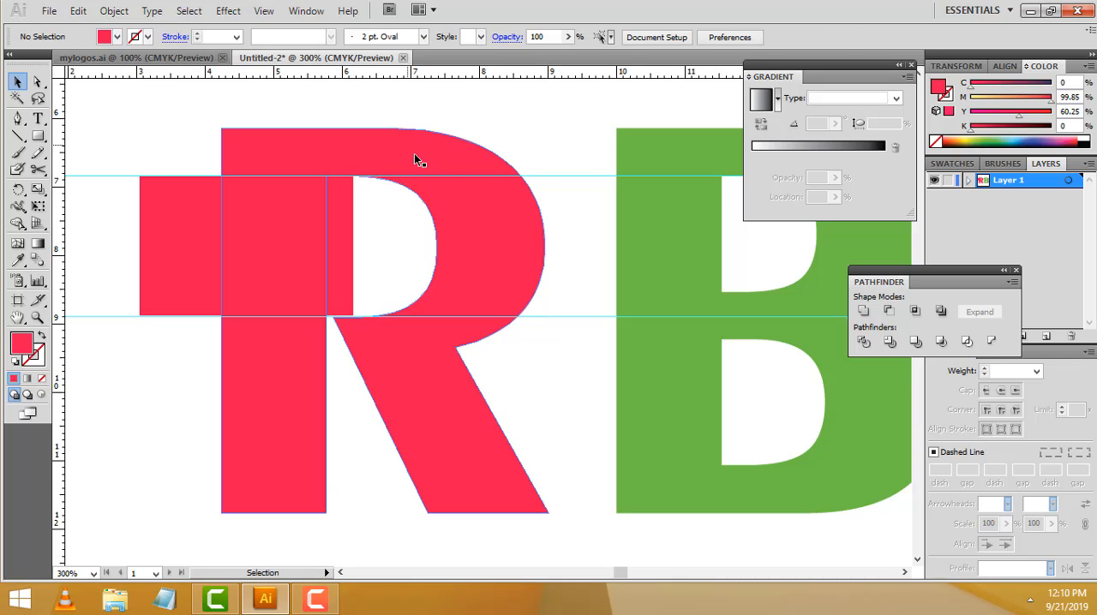
Select the R together with the overlapping rectangle and apply the Pathfinder Trim operation to them
click(408, 147)
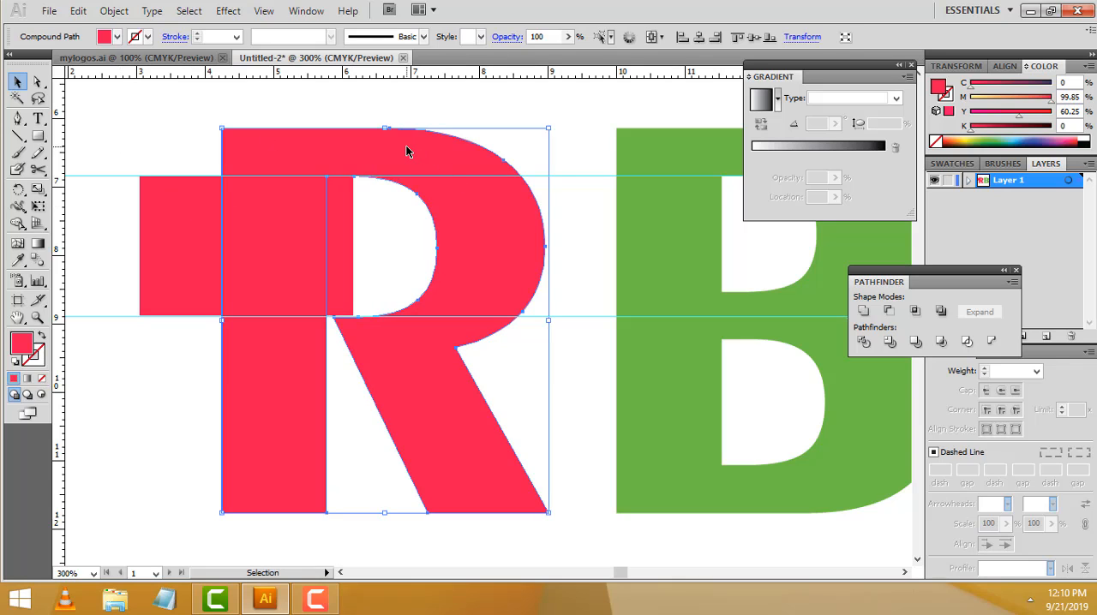
shift+click(169, 228)
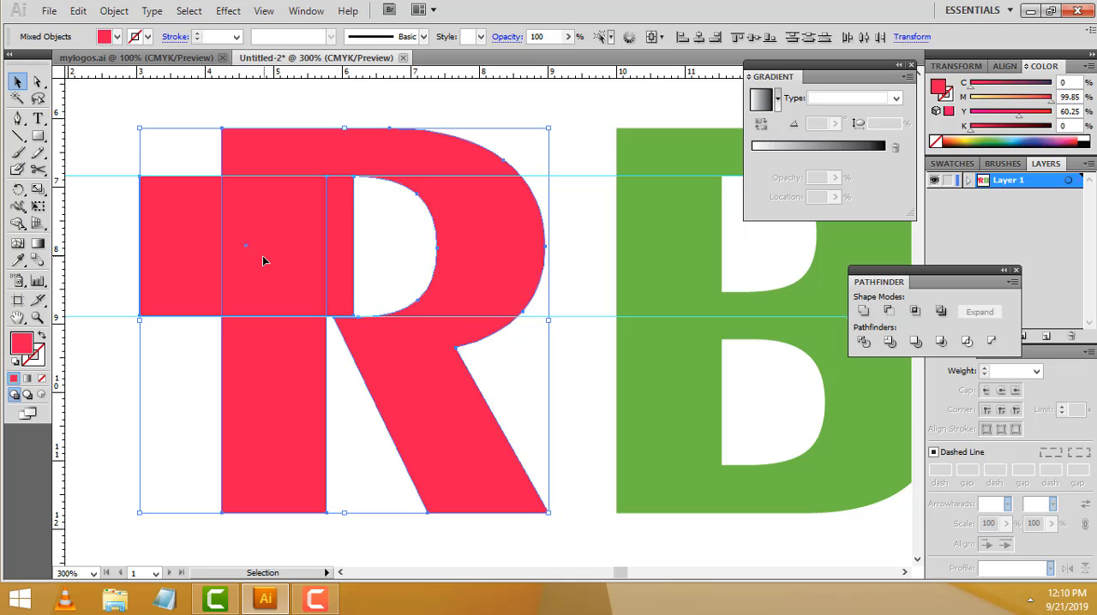
click(1015, 270)
click(306, 11)
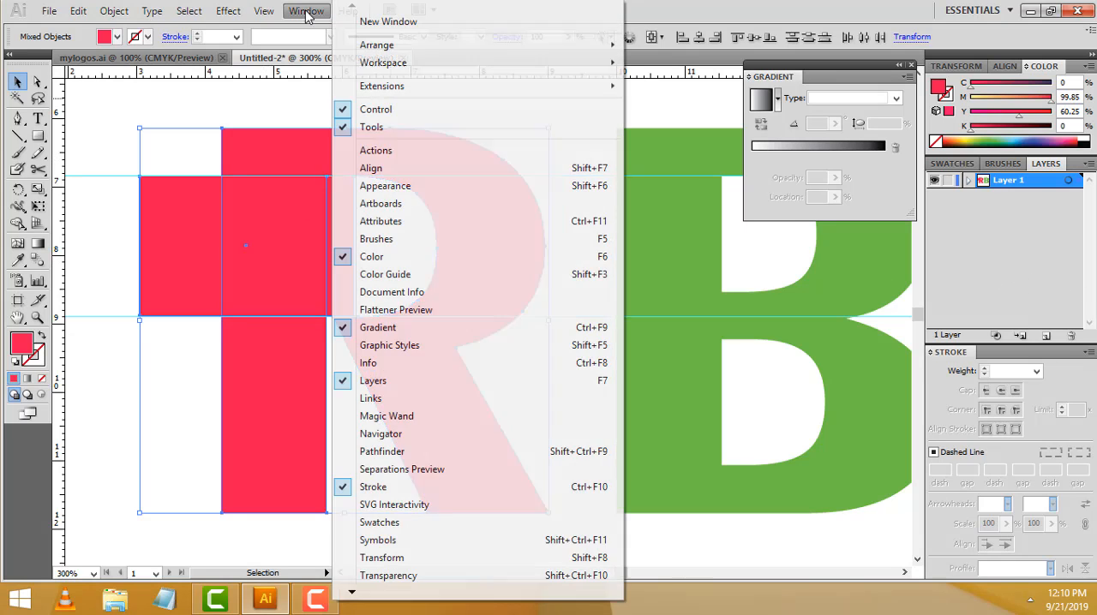
click(382, 451)
drag(917, 280, 783, 258)
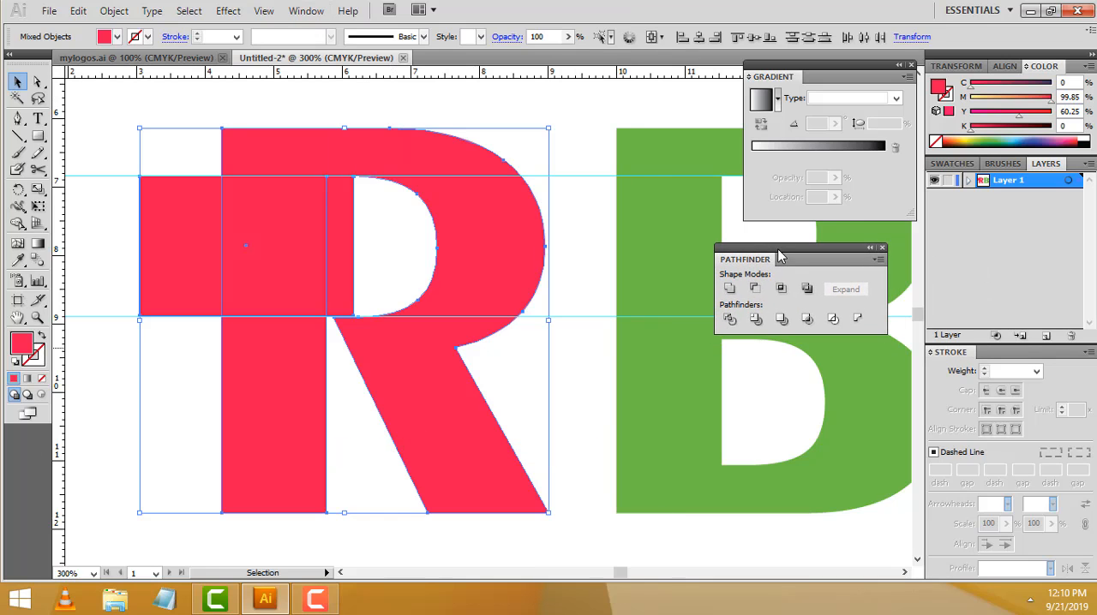
click(756, 320)
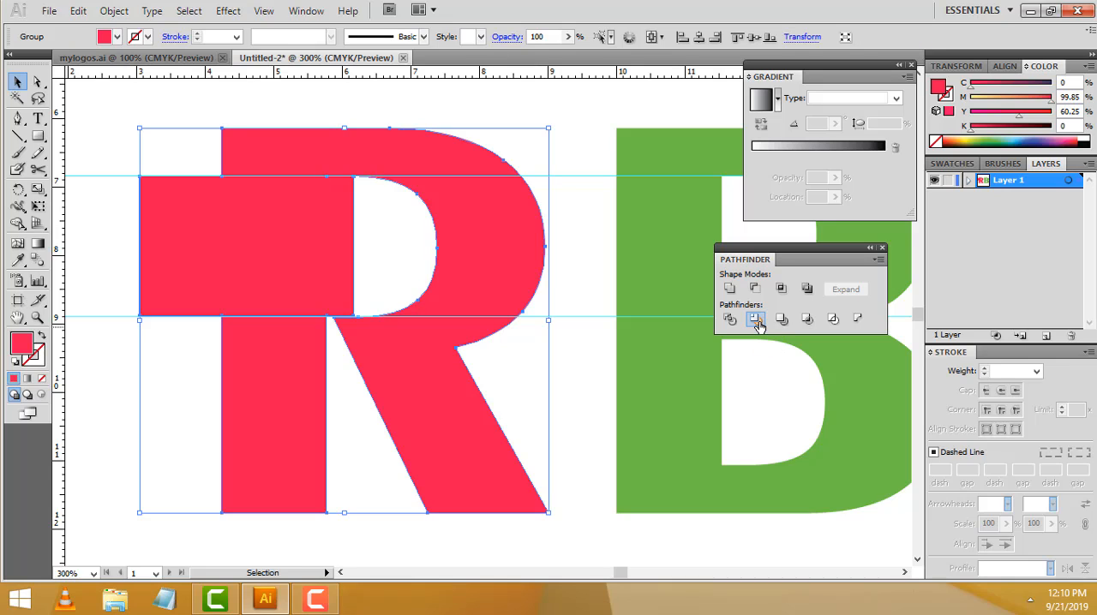
Ungroup the trimmed R artwork and delete the rectangle crossing the R's stem
click(576, 121)
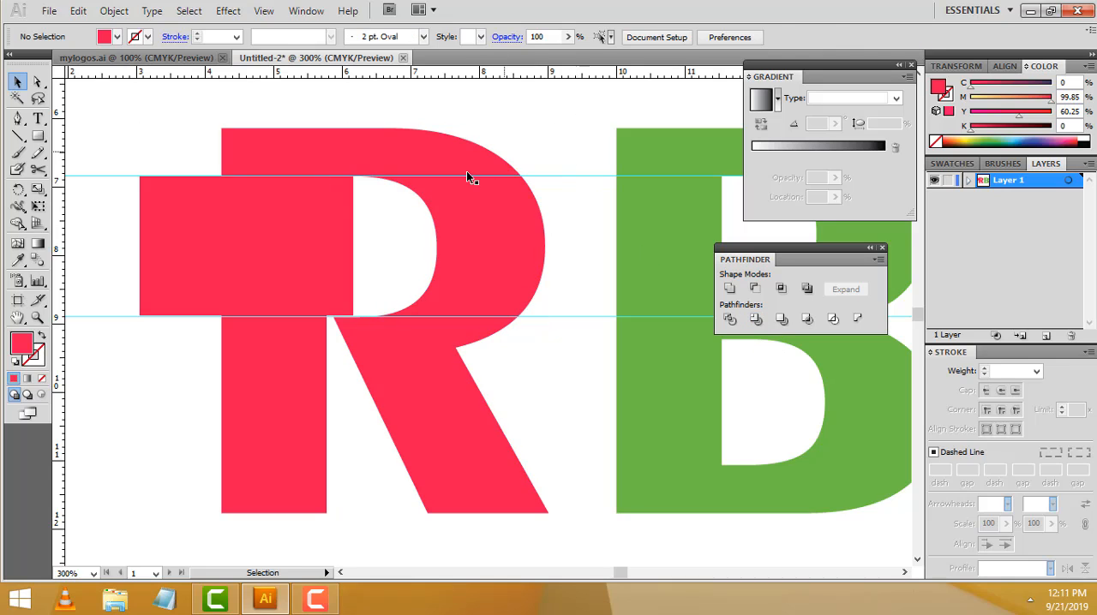
click(322, 207)
right_click(322, 206)
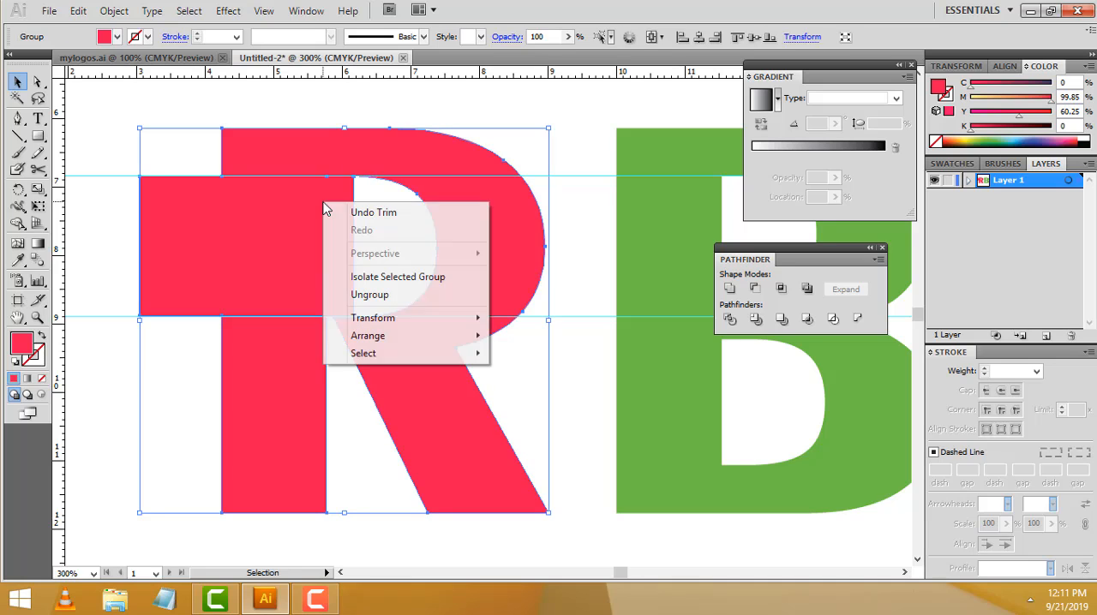
click(385, 296)
click(607, 103)
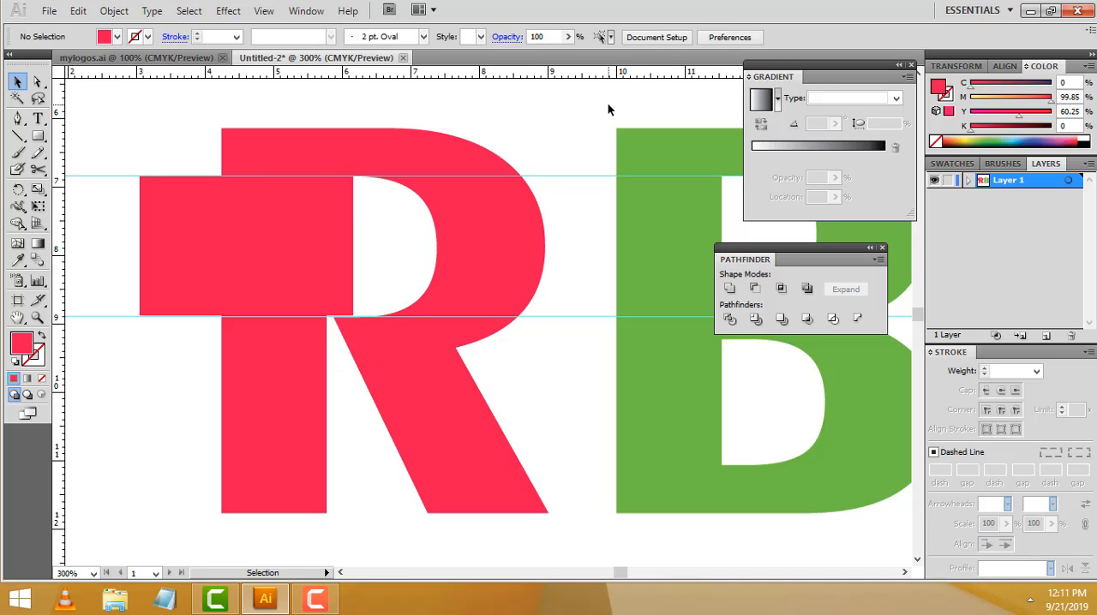
click(261, 222)
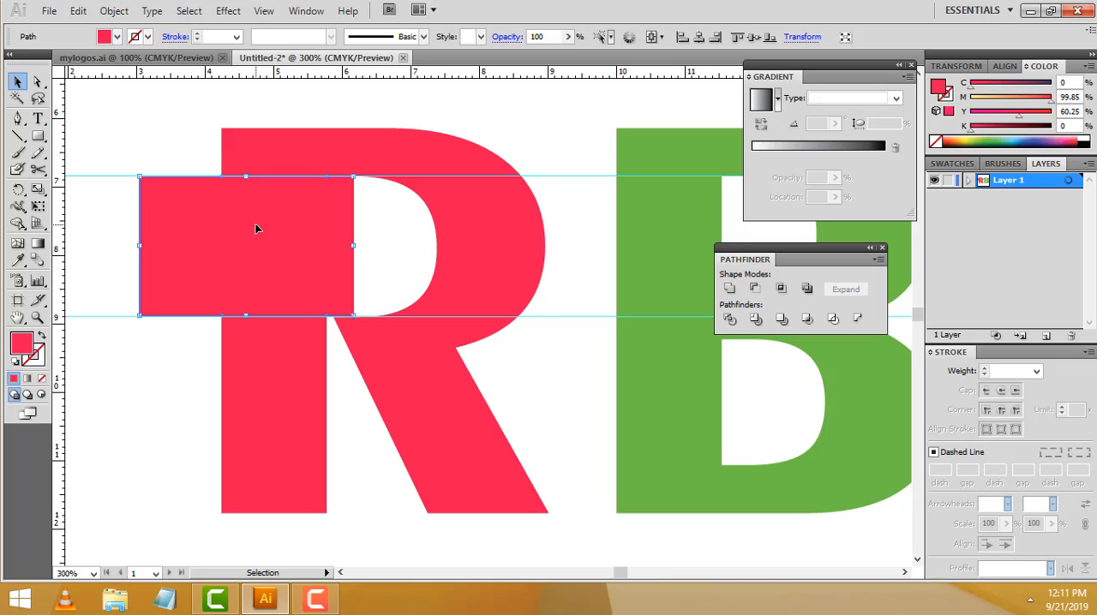
key(Delete)
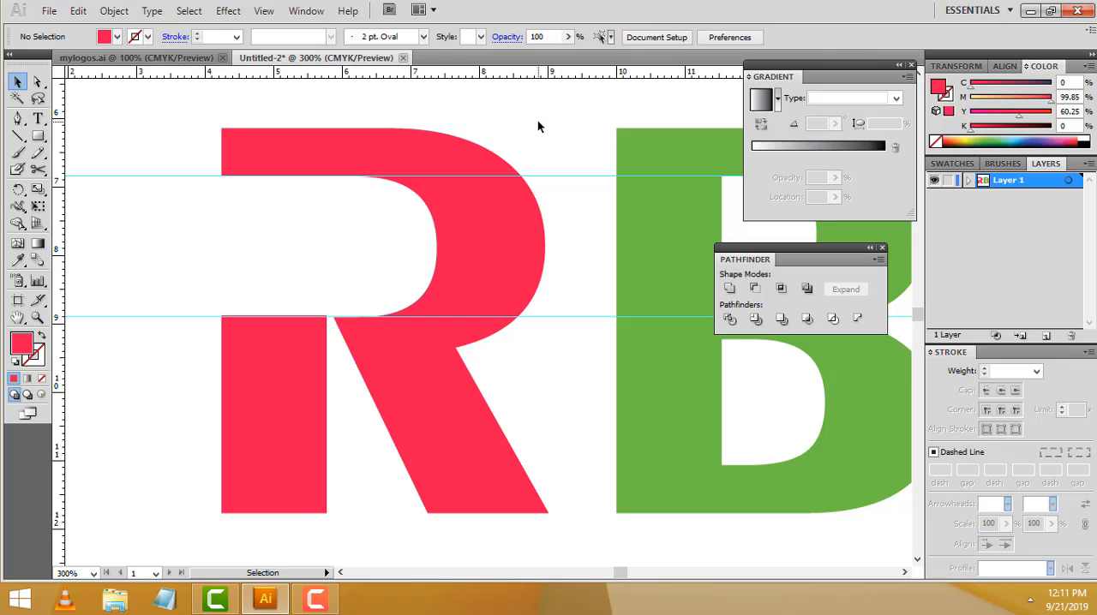
Check the R's lower stem and bowl as separate pieces and compare the stem's colour with the RB logo in mylogos.ai
click(310, 390)
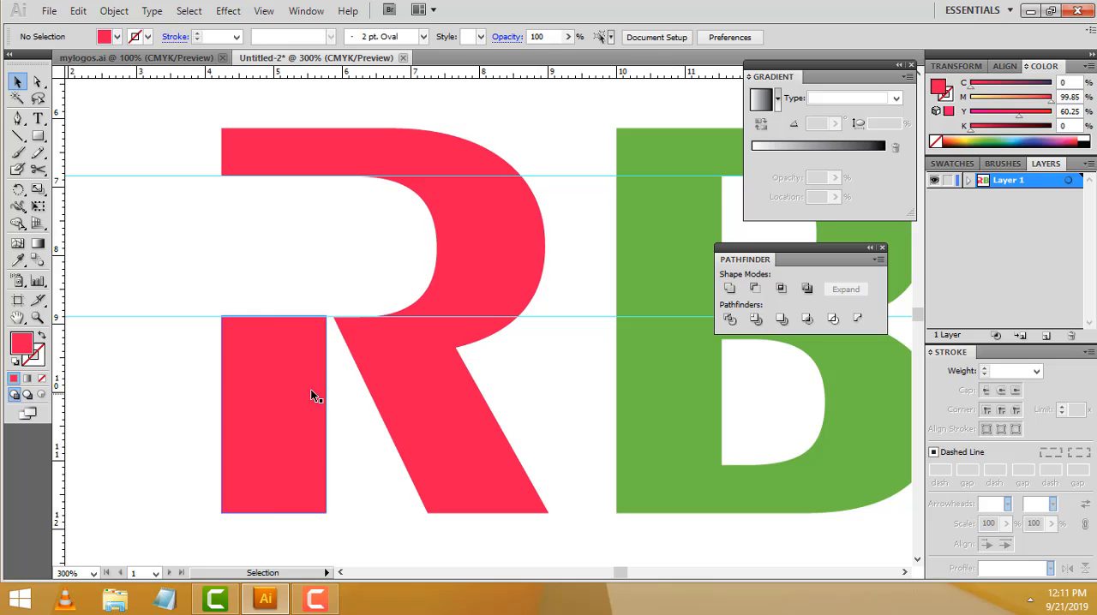
shift+click(375, 381)
click(559, 195)
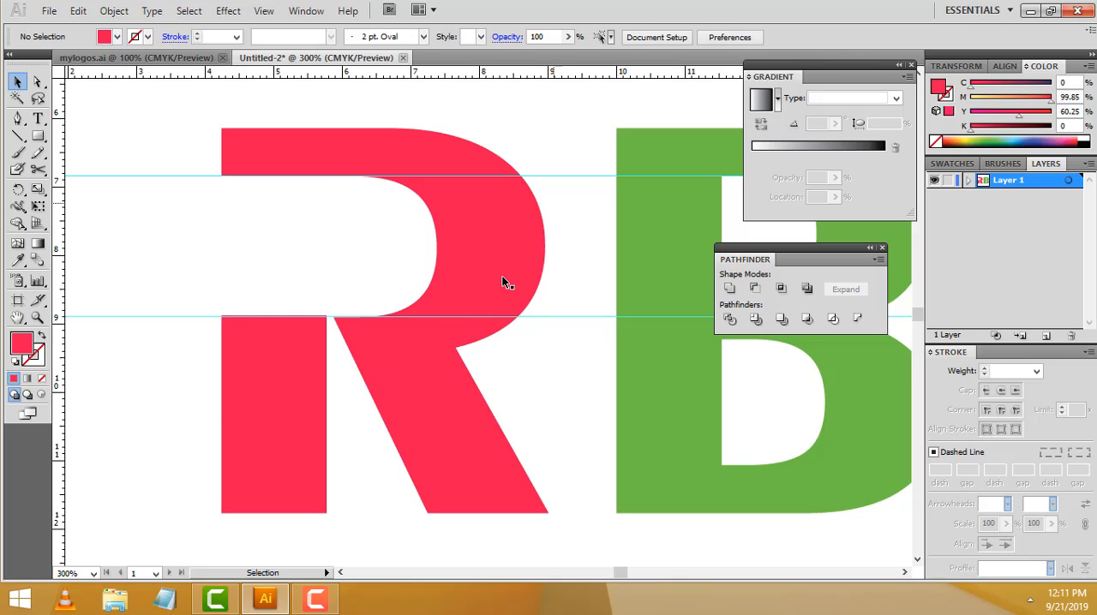
click(310, 353)
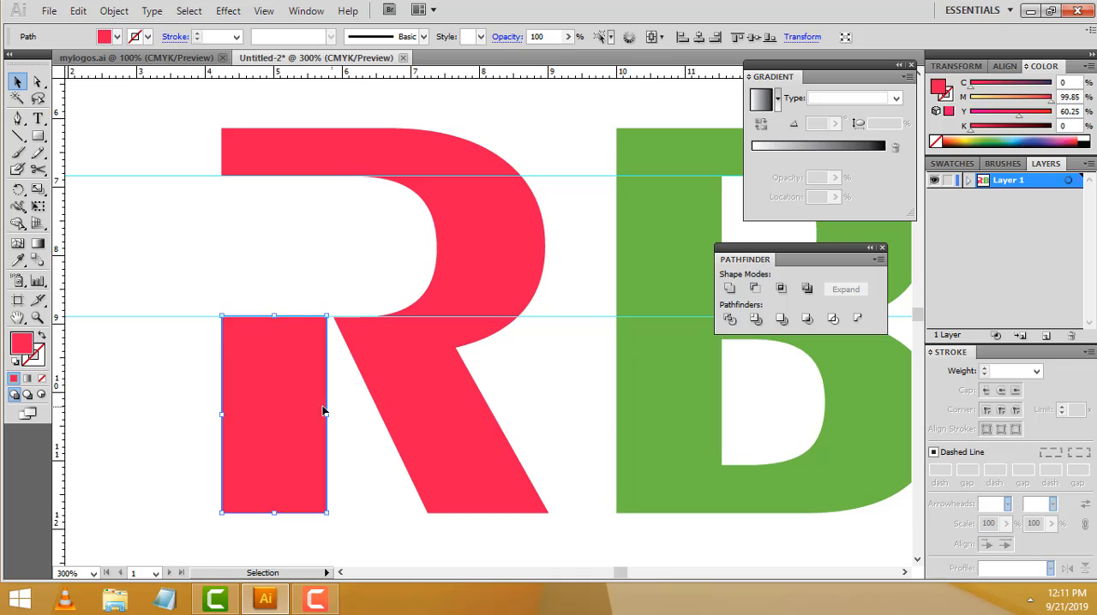
click(171, 58)
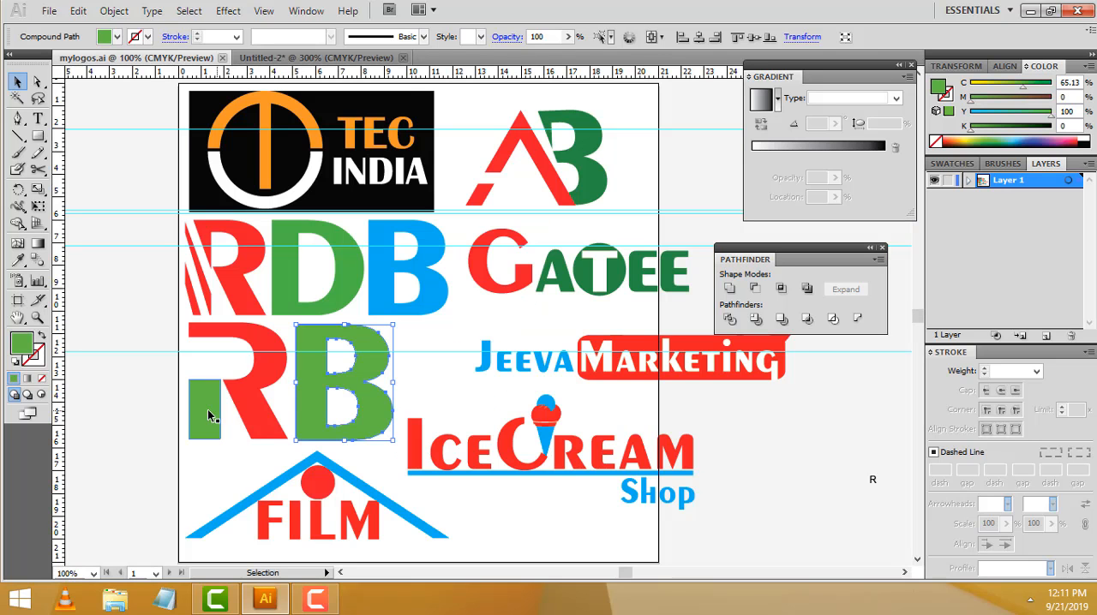
click(291, 57)
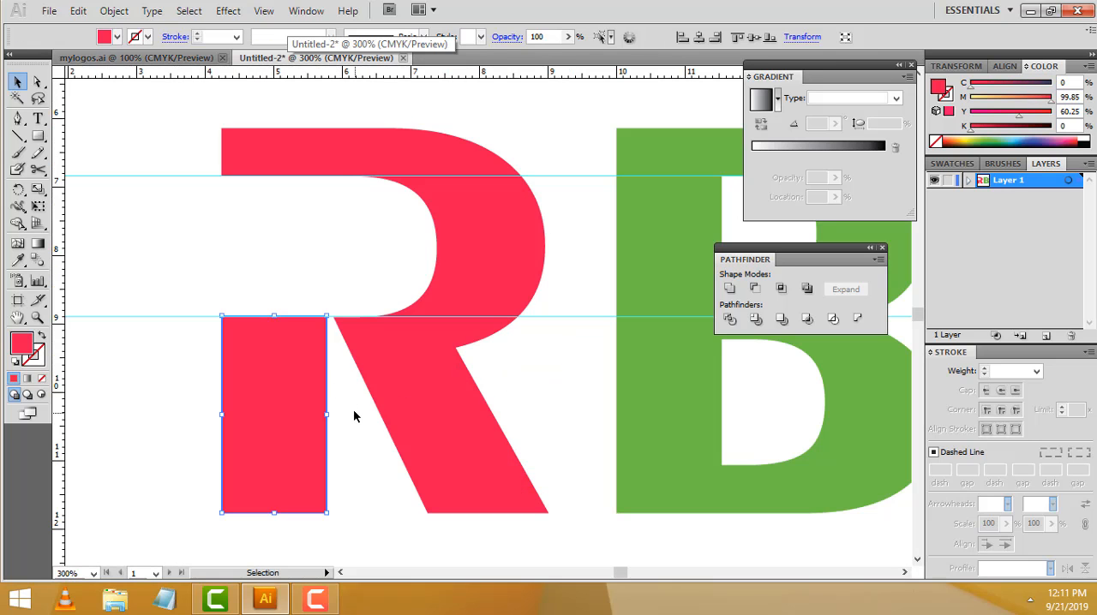
click(356, 413)
click(441, 193)
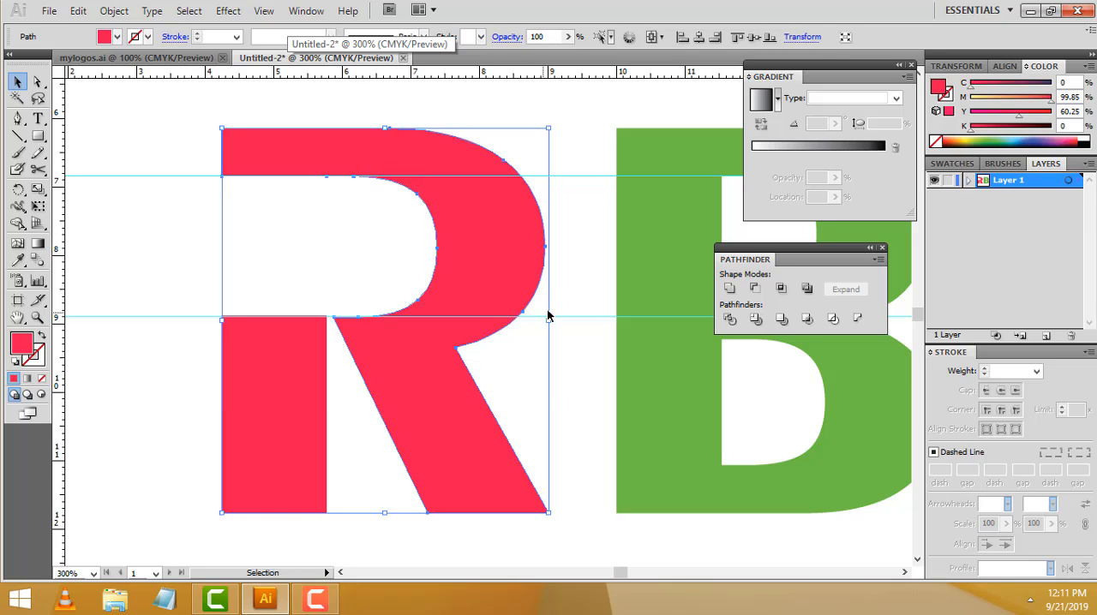
Recolour the R's lower stem piece with the B's green using the Eyedropper
click(255, 400)
click(147, 307)
click(241, 380)
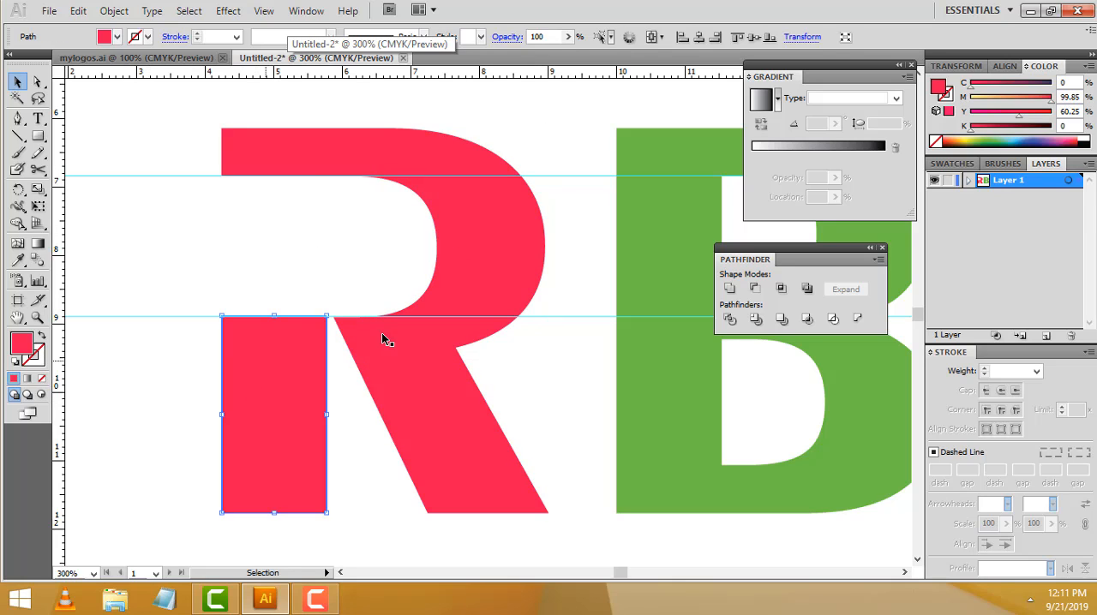
click(19, 263)
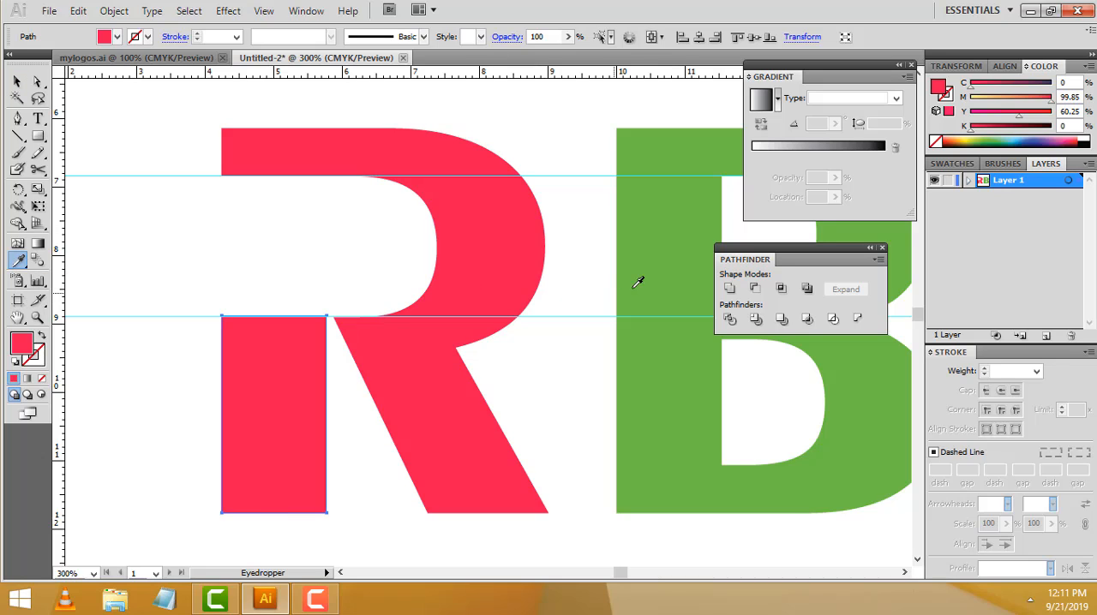
click(663, 223)
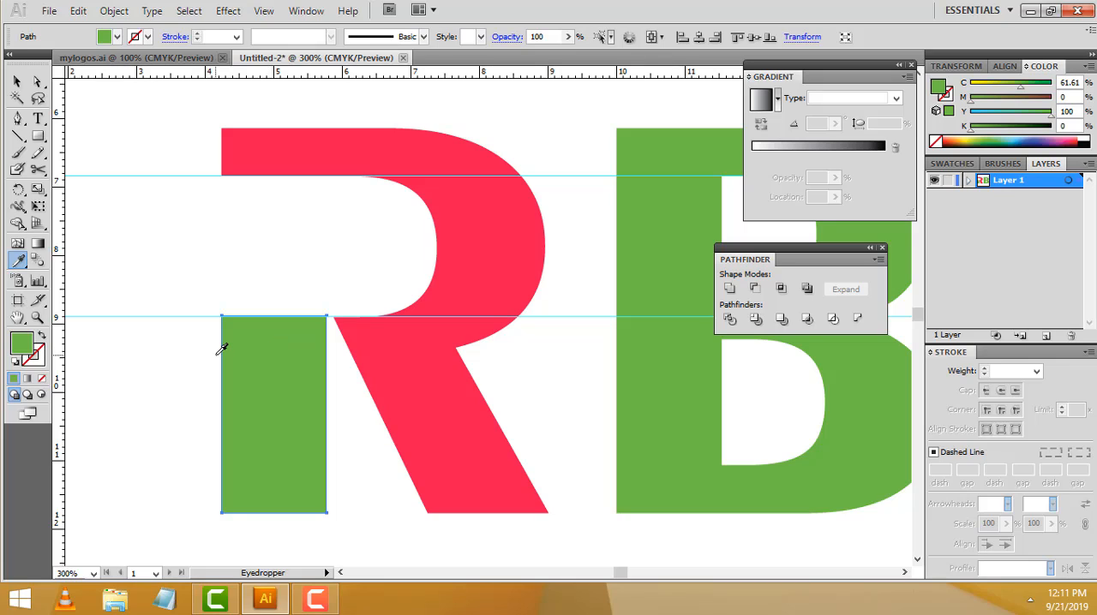
Sample the R's red onto the lower stem piece and restore the B's green with the Eyedropper
click(19, 262)
click(501, 240)
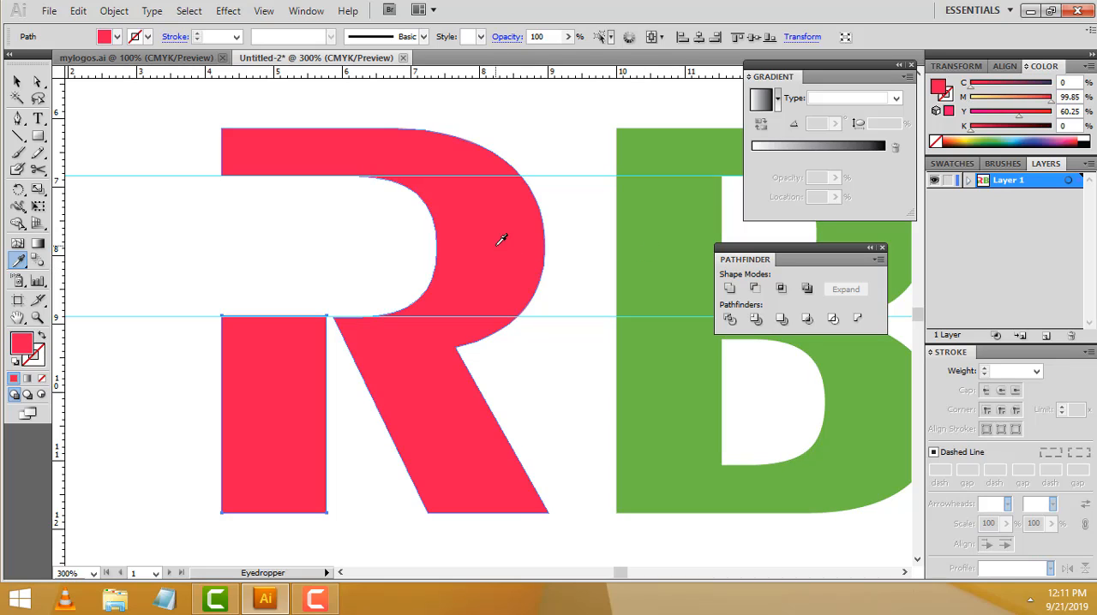
click(689, 192)
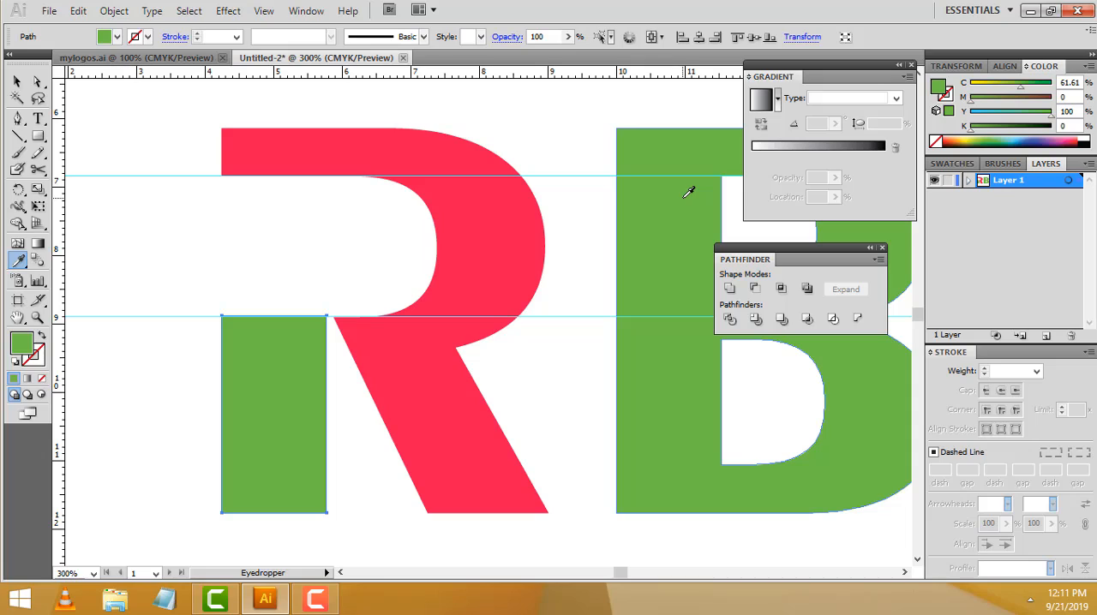
Examine the complete RB logo at several zoom levels, finishing at 150% with both letters in view
click(38, 319)
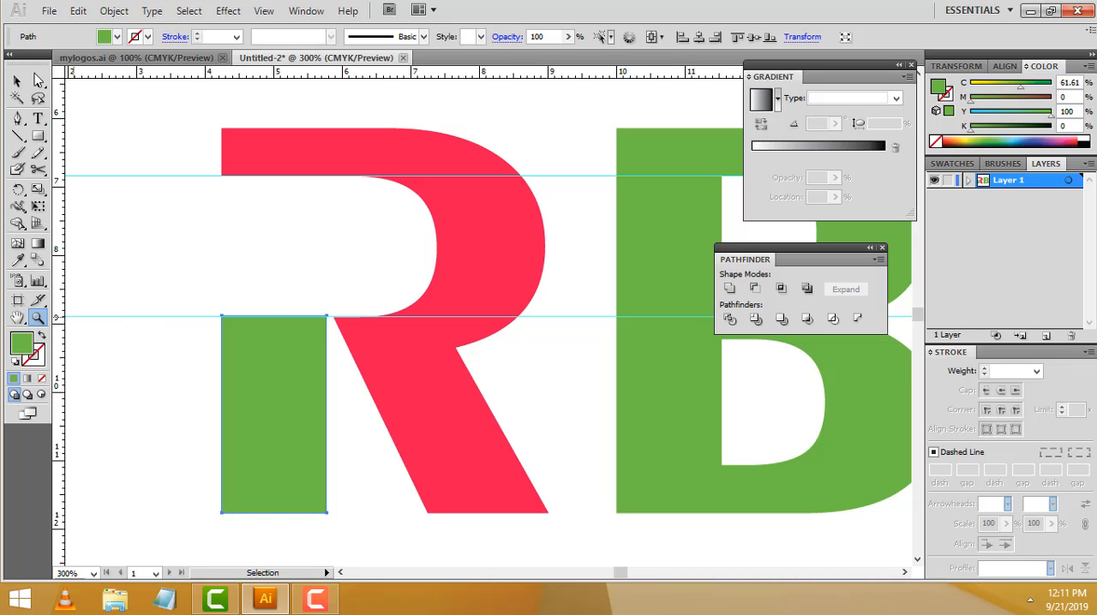
click(17, 81)
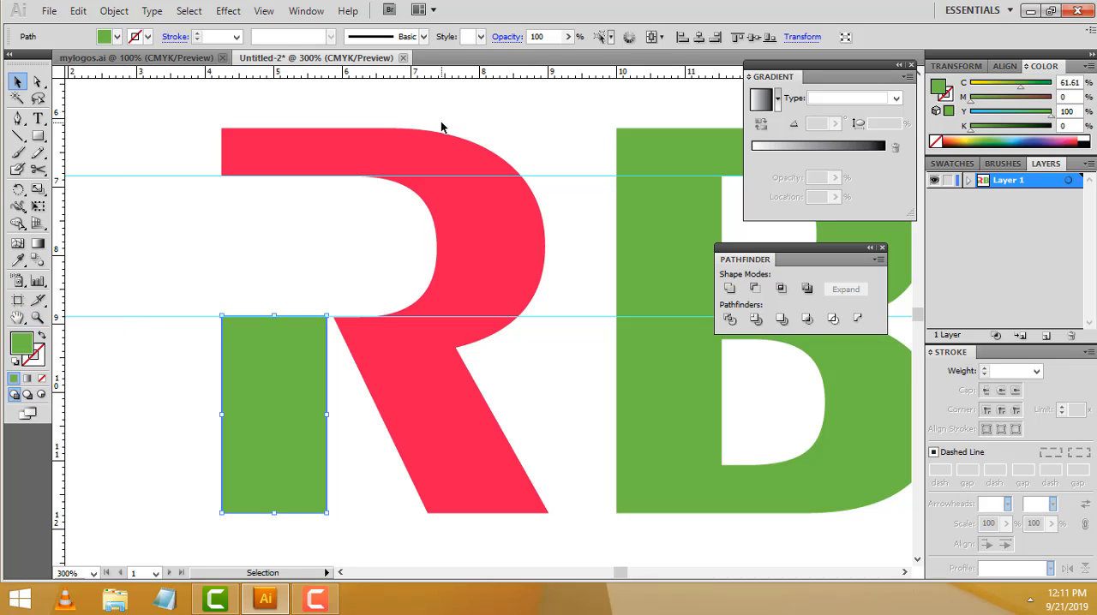
key(ctrl+minus)
key(ctrl+minus)
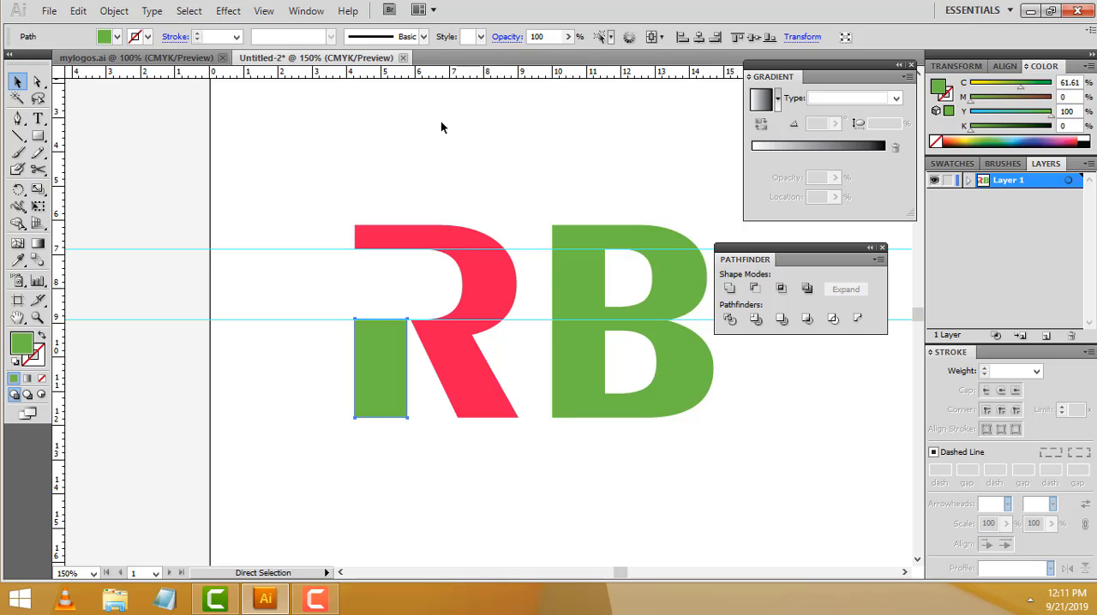
key(ctrl+minus)
key(ctrl+plus)
key(ctrl+plus)
key(ctrl+plus)
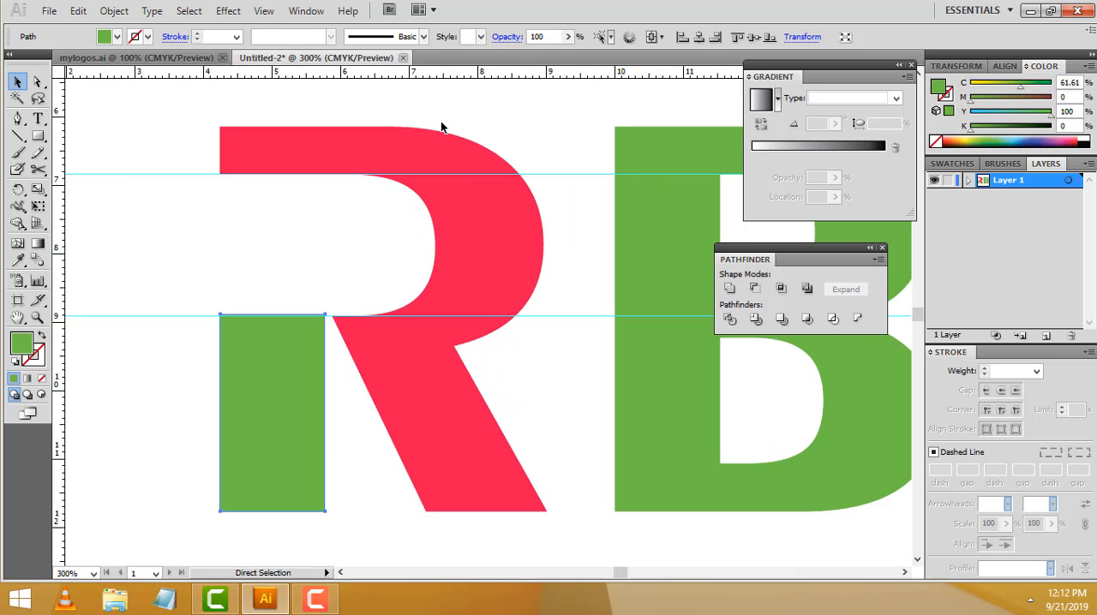
key(ctrl+minus)
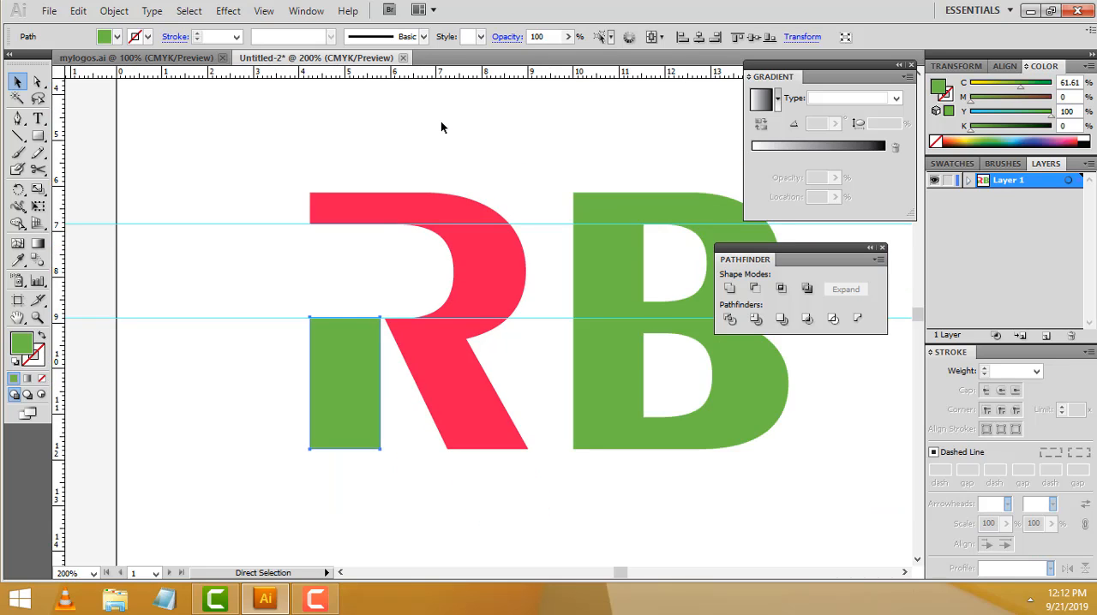
key(ctrl+minus)
key(v)
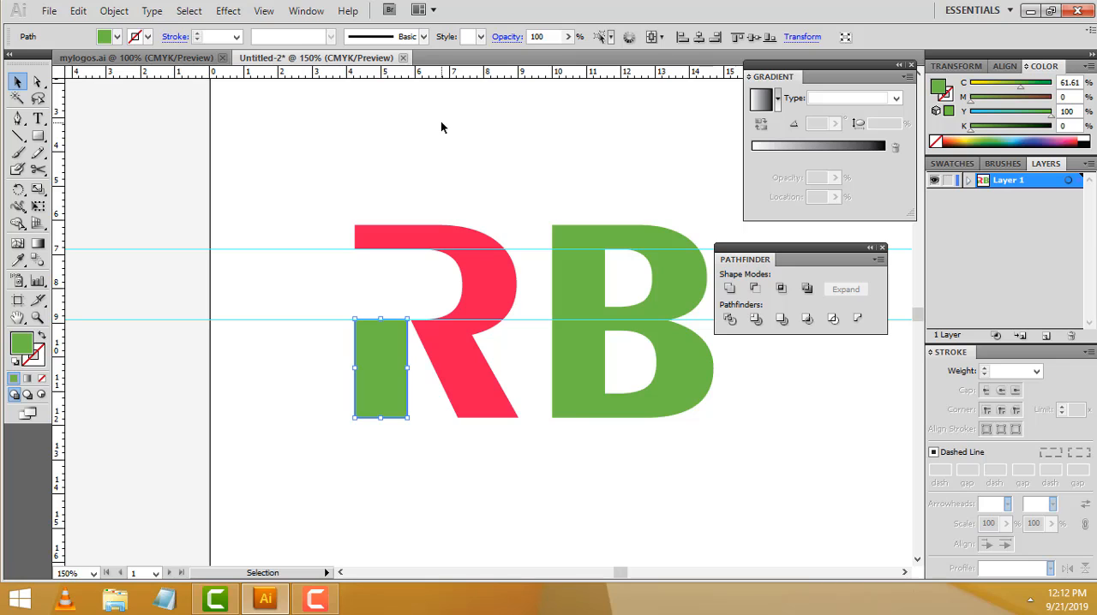
key(space)
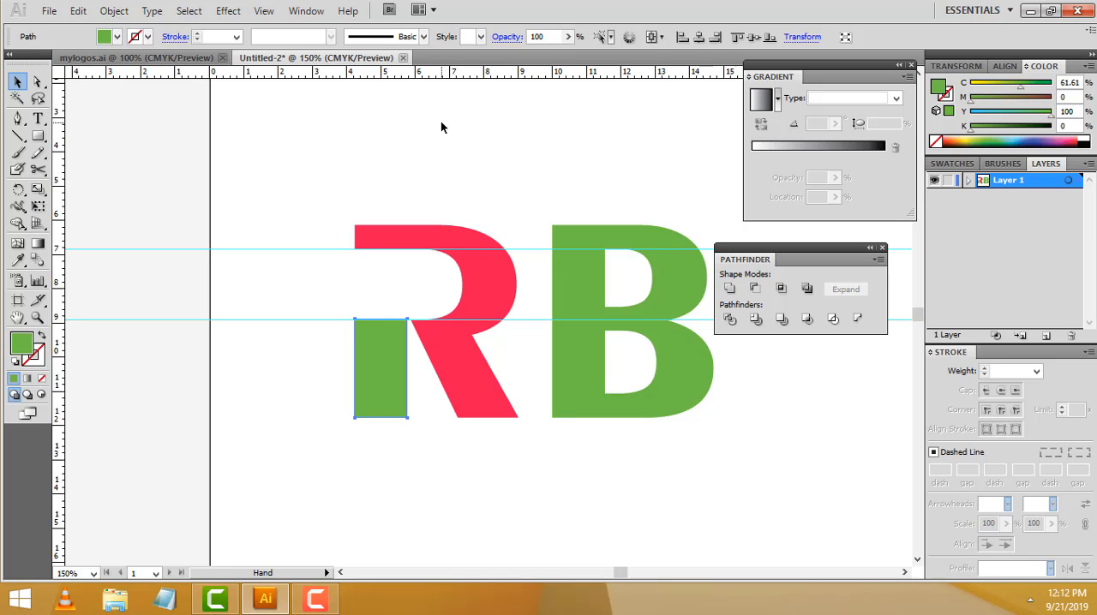
drag(477, 183, 397, 166)
drag(493, 270, 455, 270)
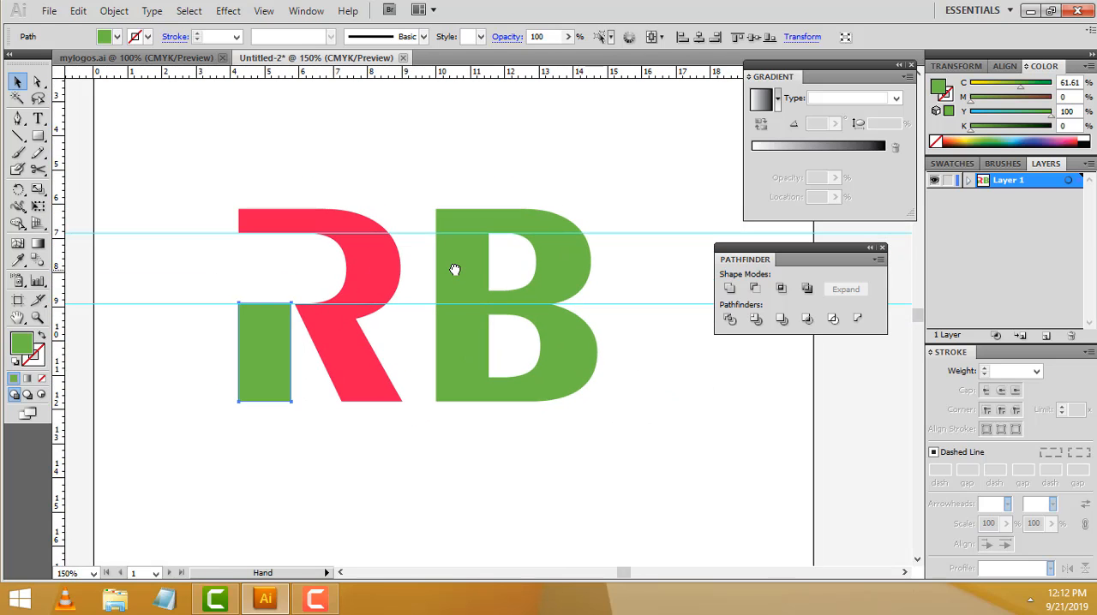
shift+click(455, 272)
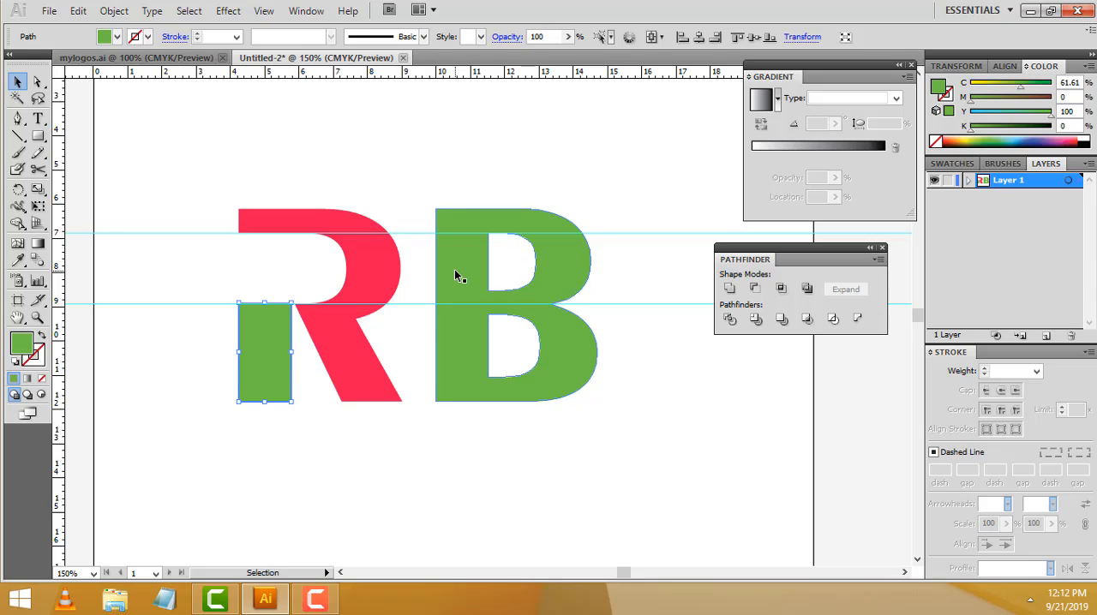